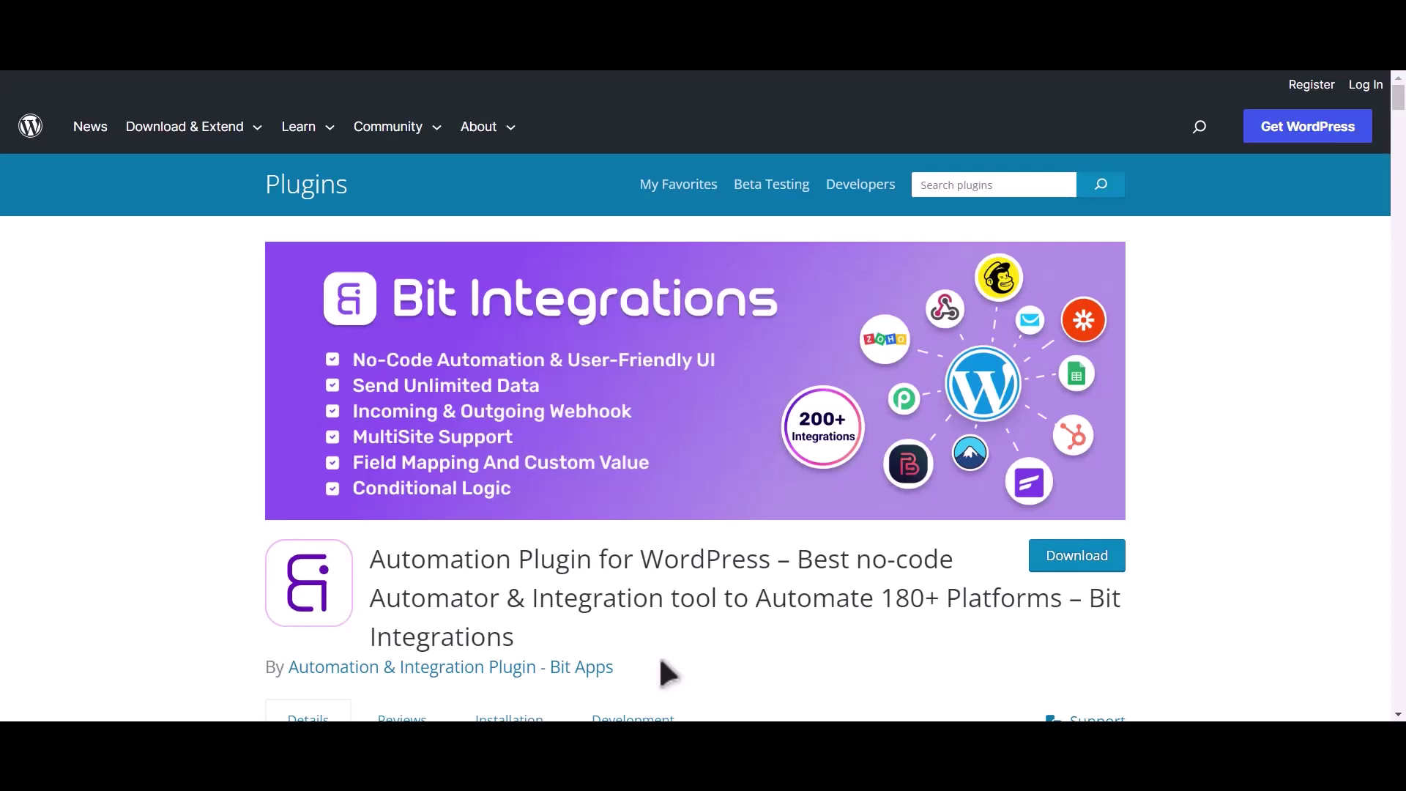
Highlight the Bit Integrations plugin name on its WordPress.org listing
{"action": "left_click_drag", "start_coordinate": [1090, 599], "coordinate": [1099, 623]}
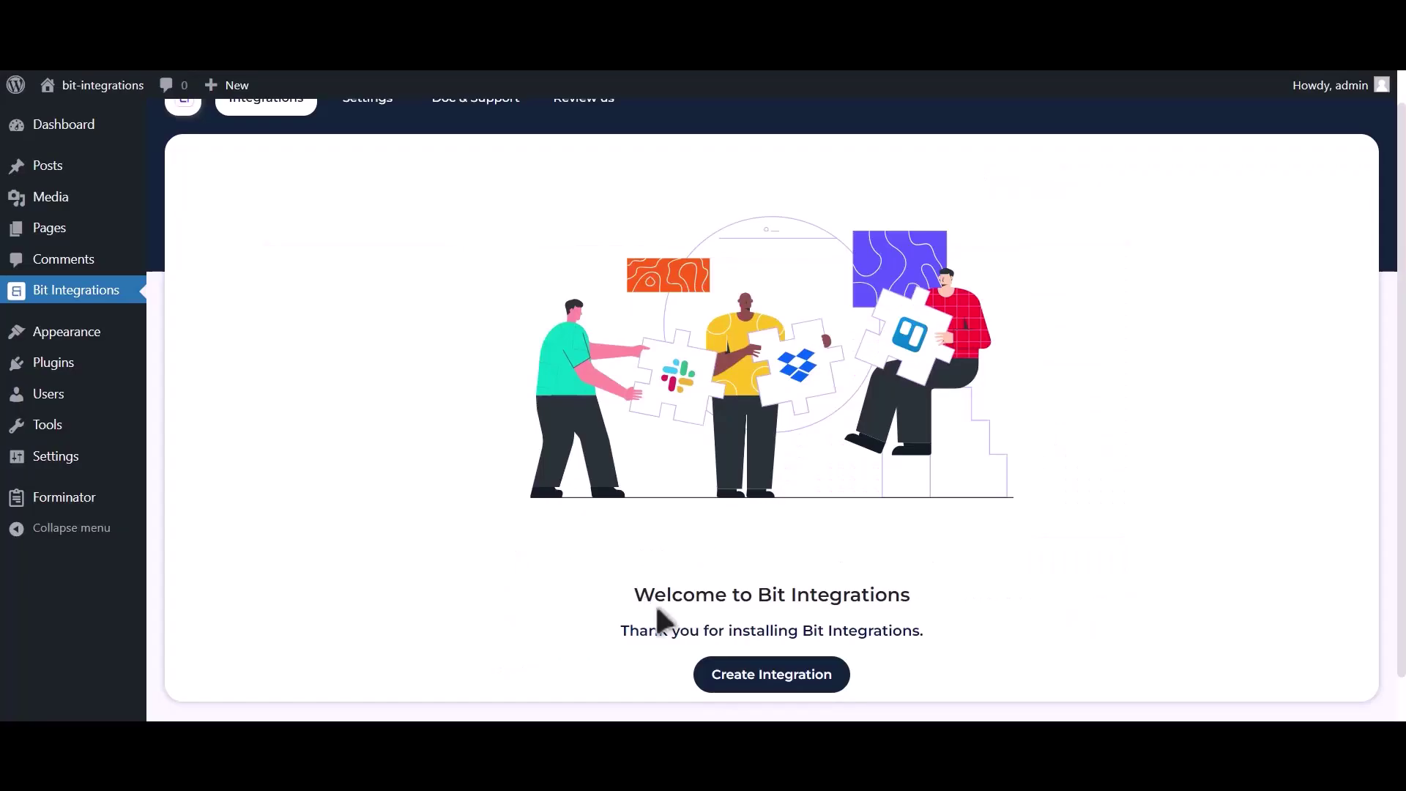
Create an integration triggered by Forminator's contact-us form and reach the action search
{"action": "left_click", "coordinate": [722, 676]}
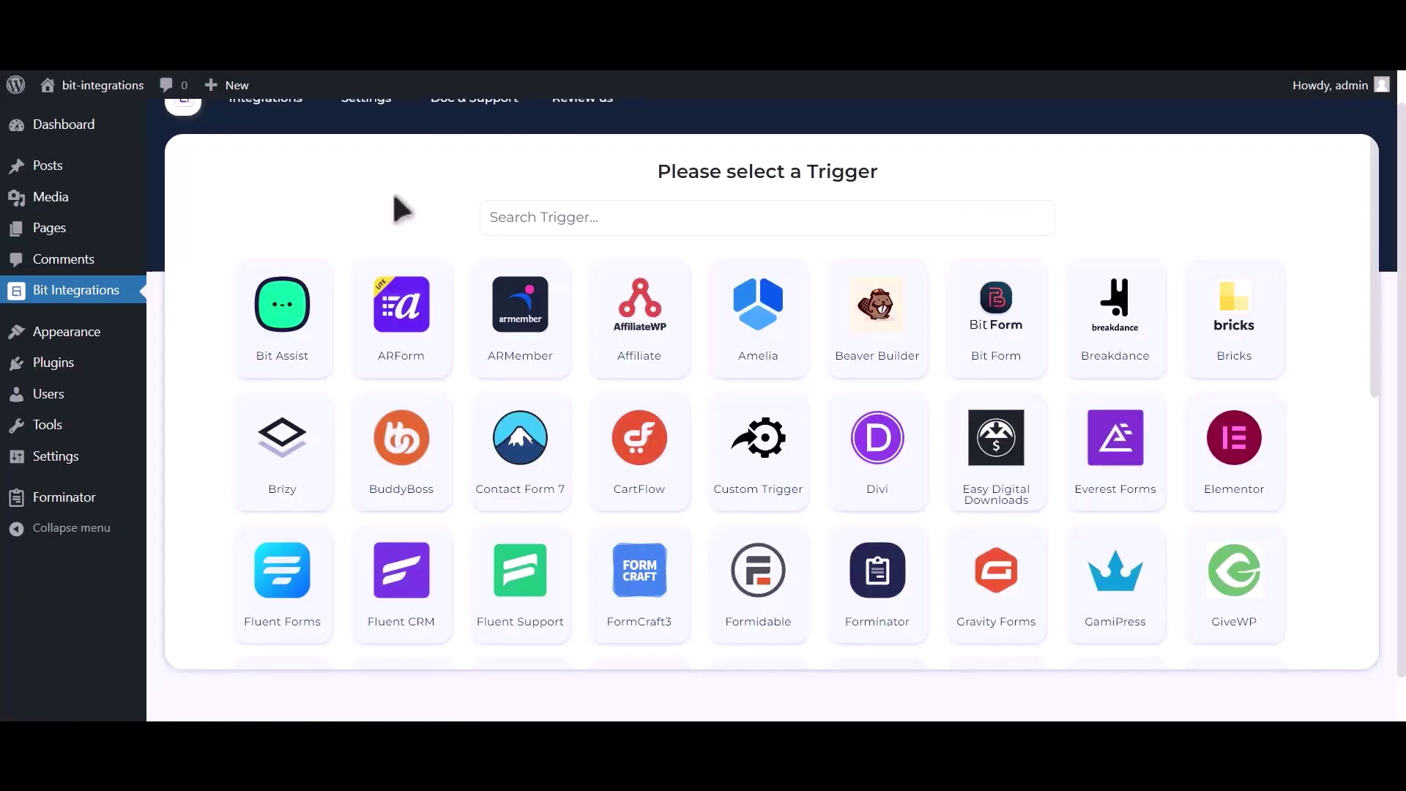
{"action": "left_click", "coordinate": [505, 218]}
{"action": "type", "text": "f"}
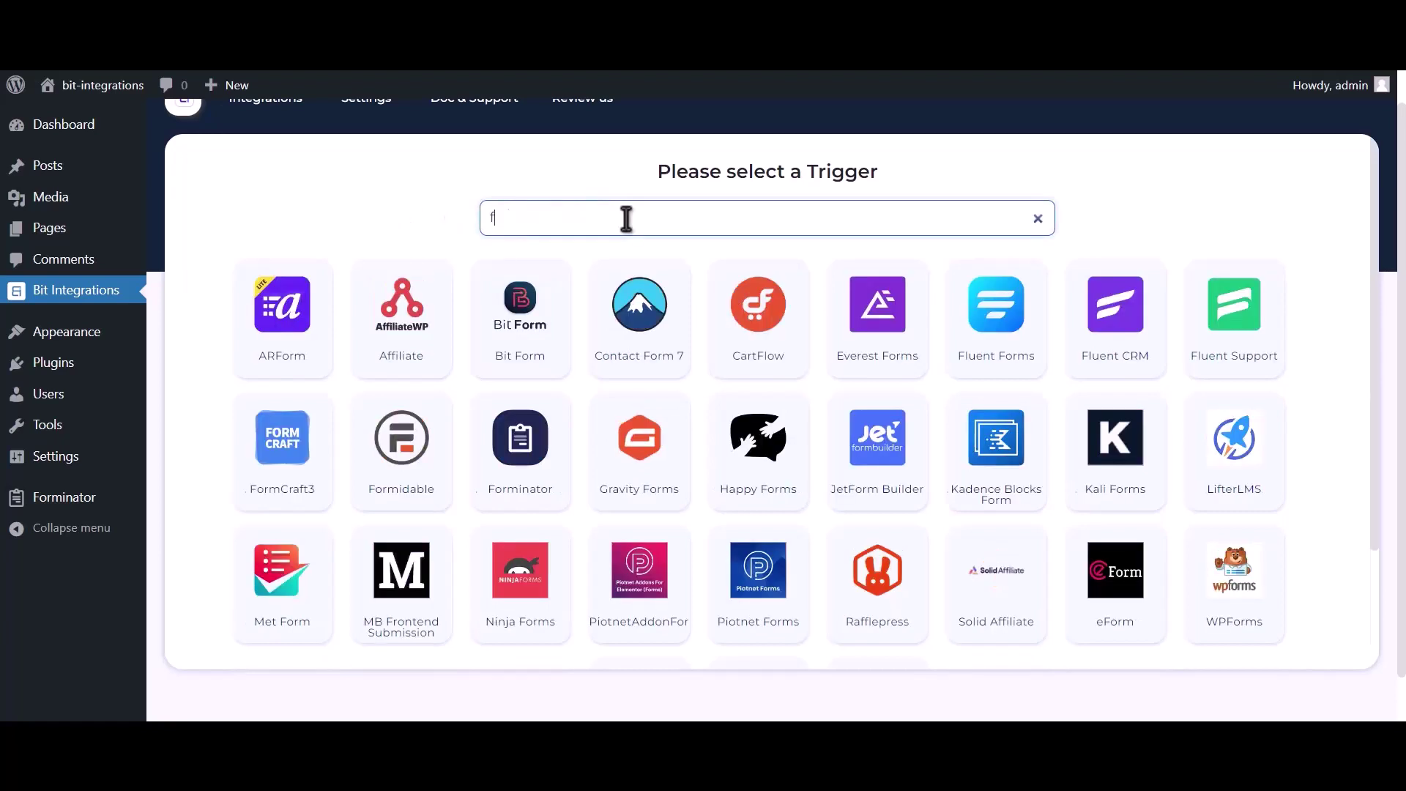
{"action": "type", "text": "orminator"}
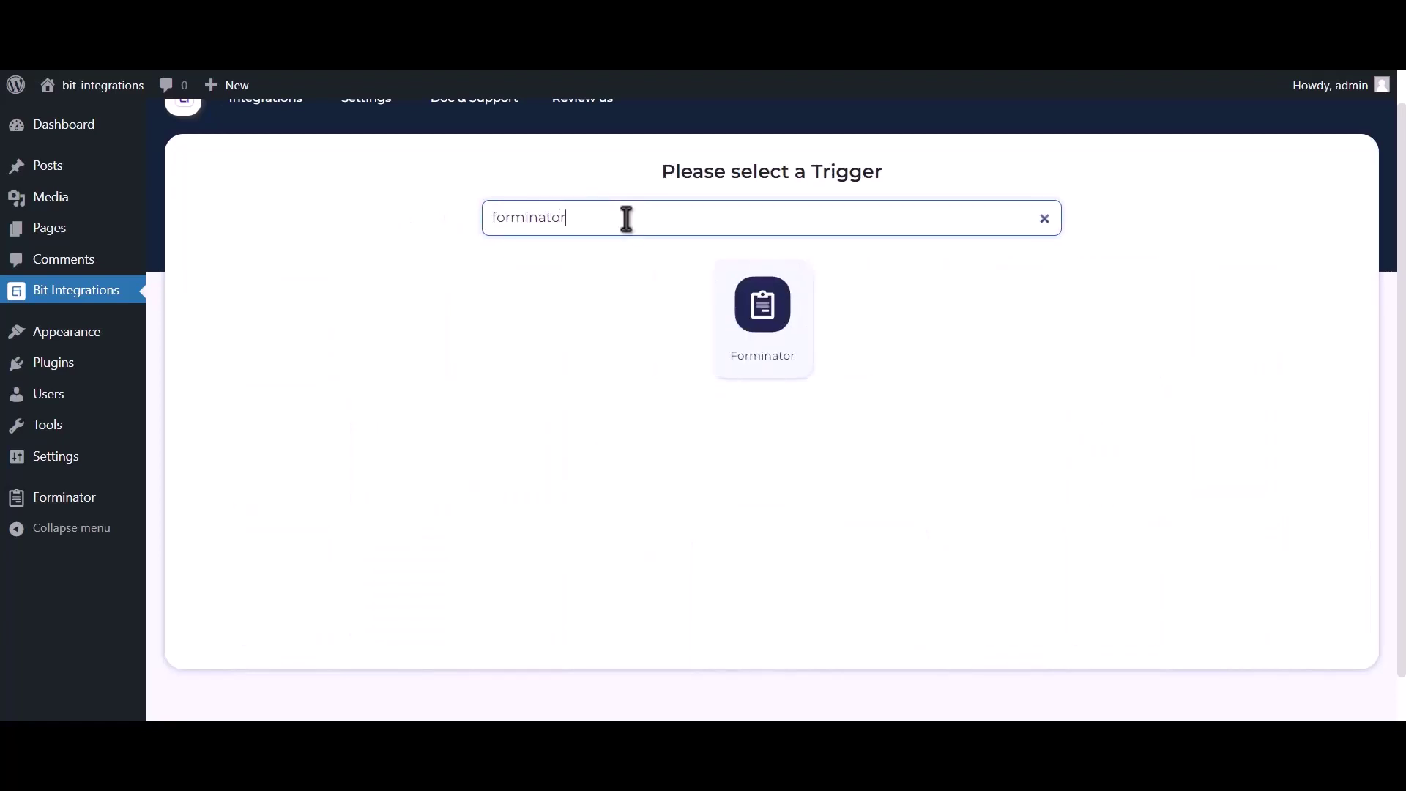
{"action": "left_click", "coordinate": [741, 316]}
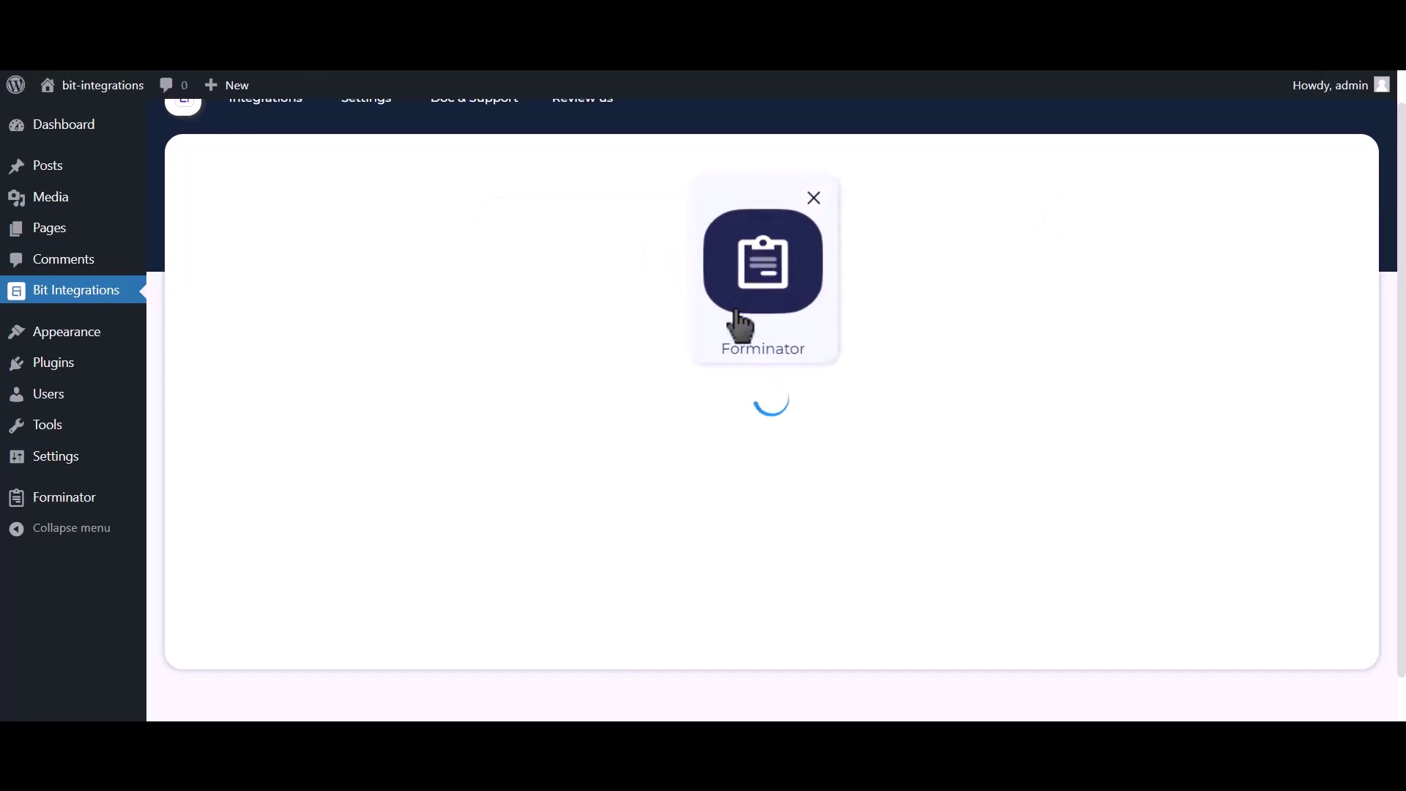
{"action": "left_click", "coordinate": [724, 447]}
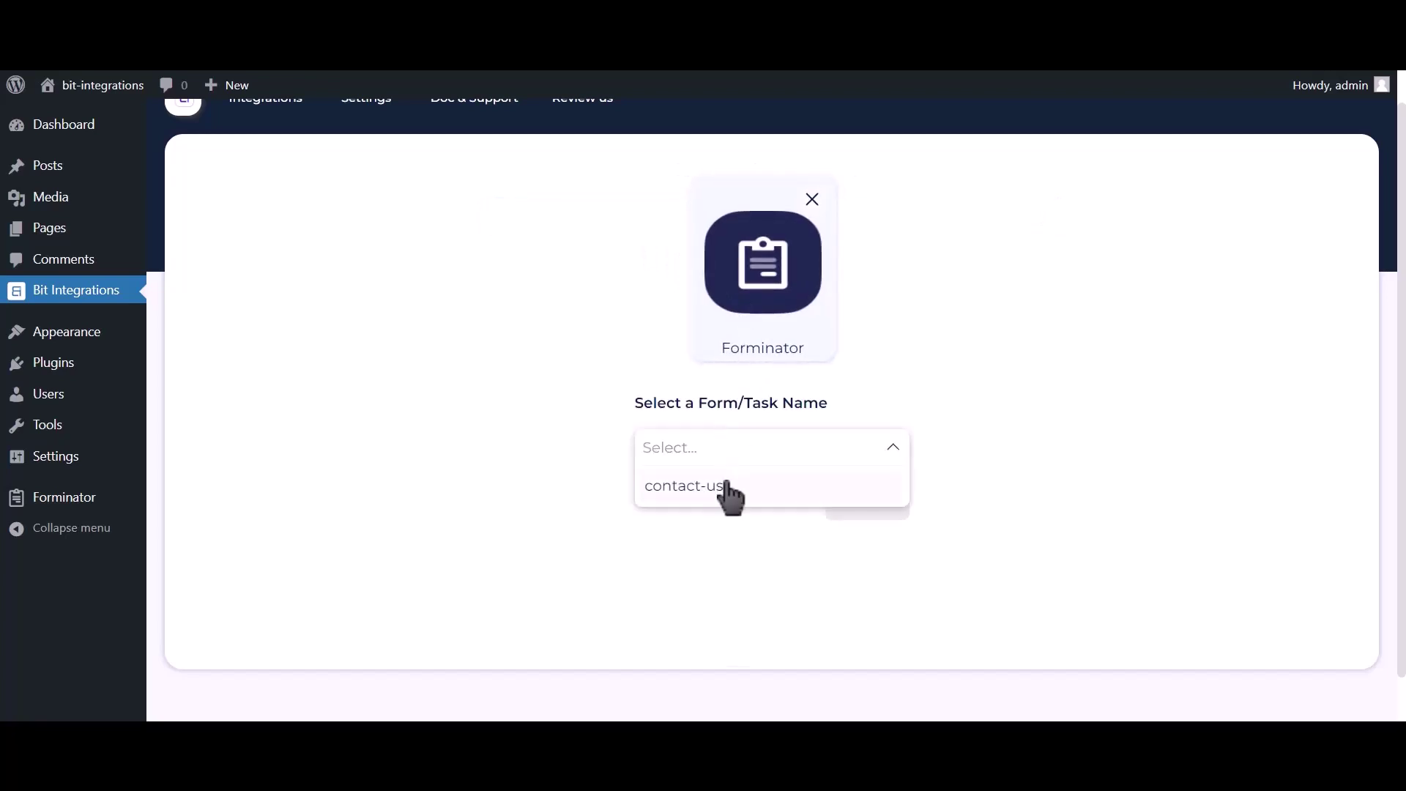
{"action": "left_click", "coordinate": [727, 494]}
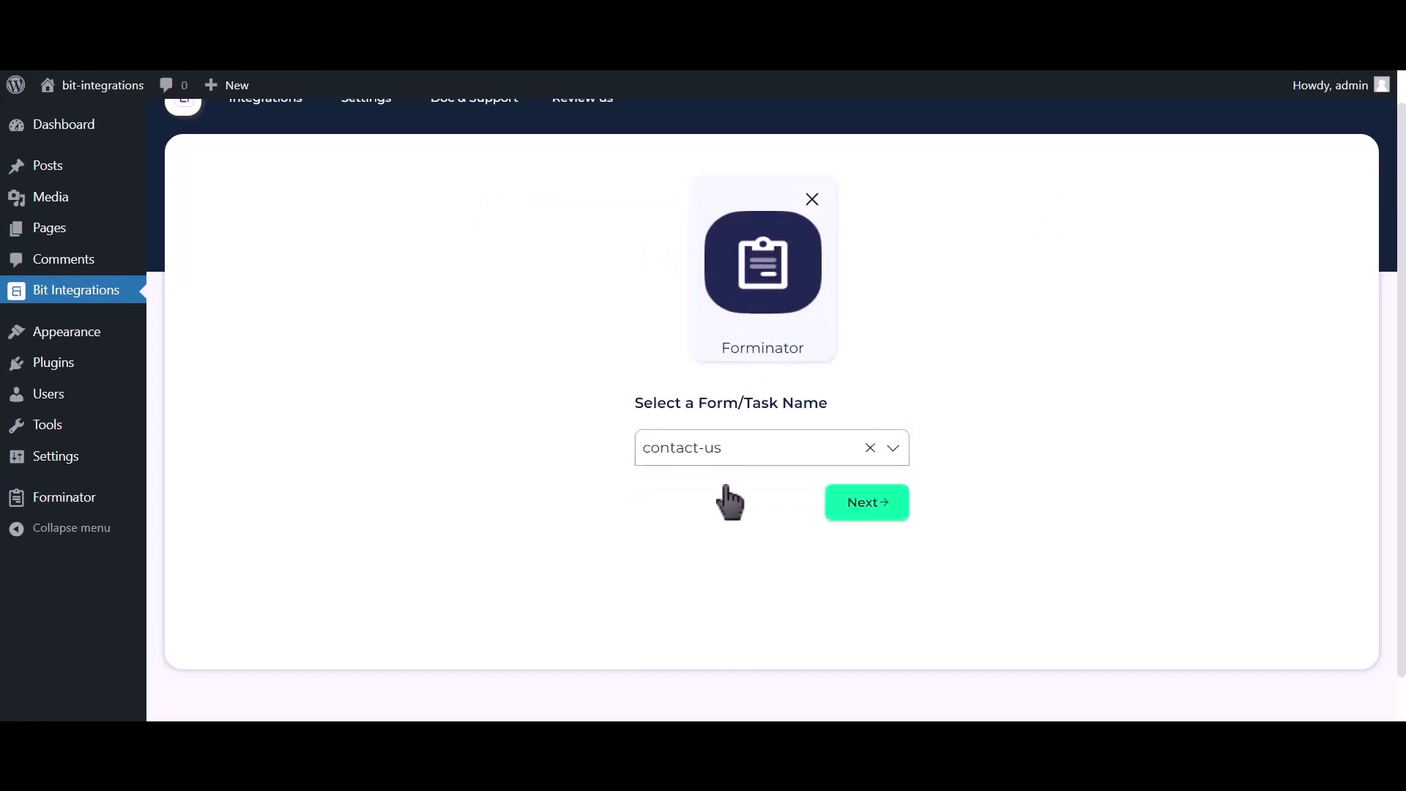
{"action": "left_click", "coordinate": [843, 504]}
{"action": "left_click", "coordinate": [570, 193]}
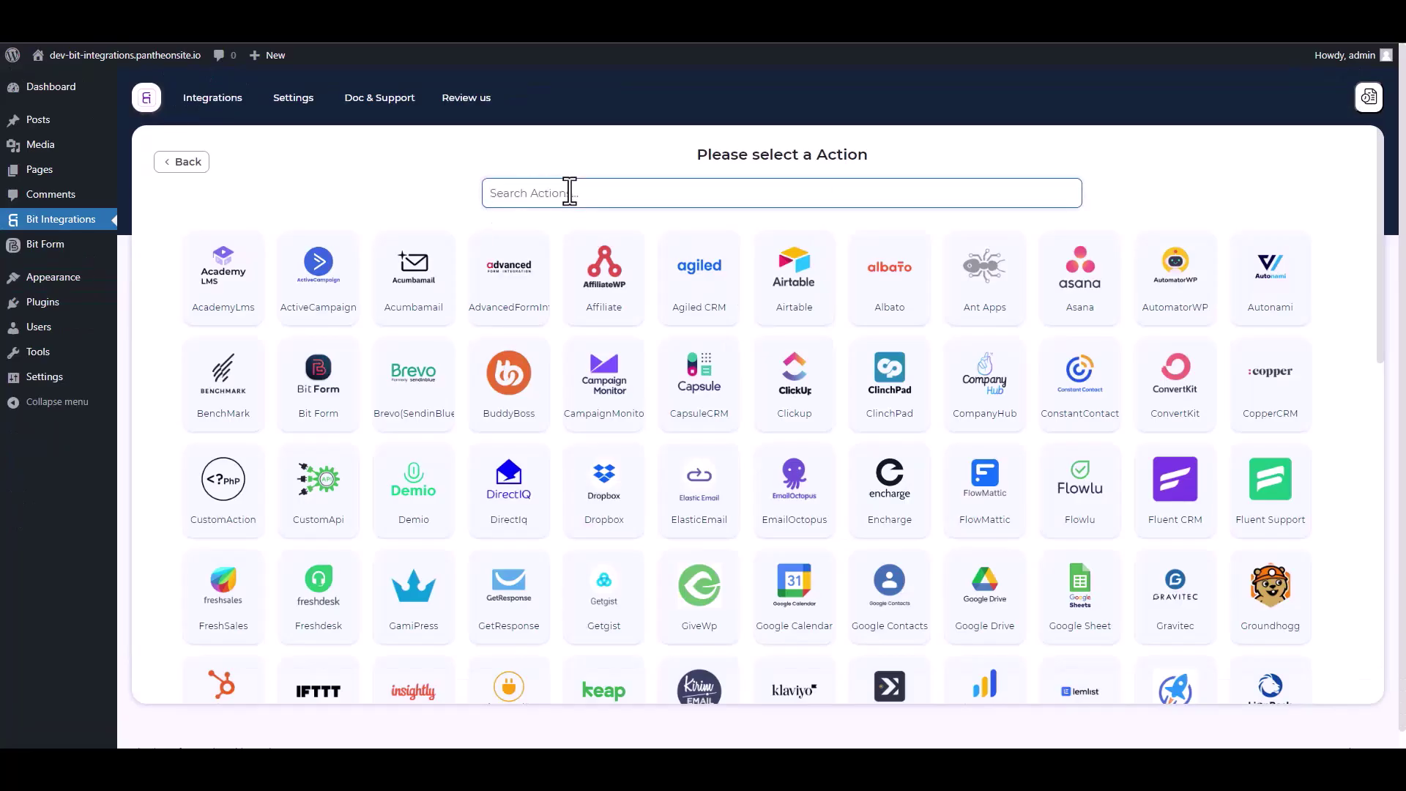
Choose Web Hooks as the action, with Send All Data and application/json Content-Type
{"action": "type", "text": "web"}
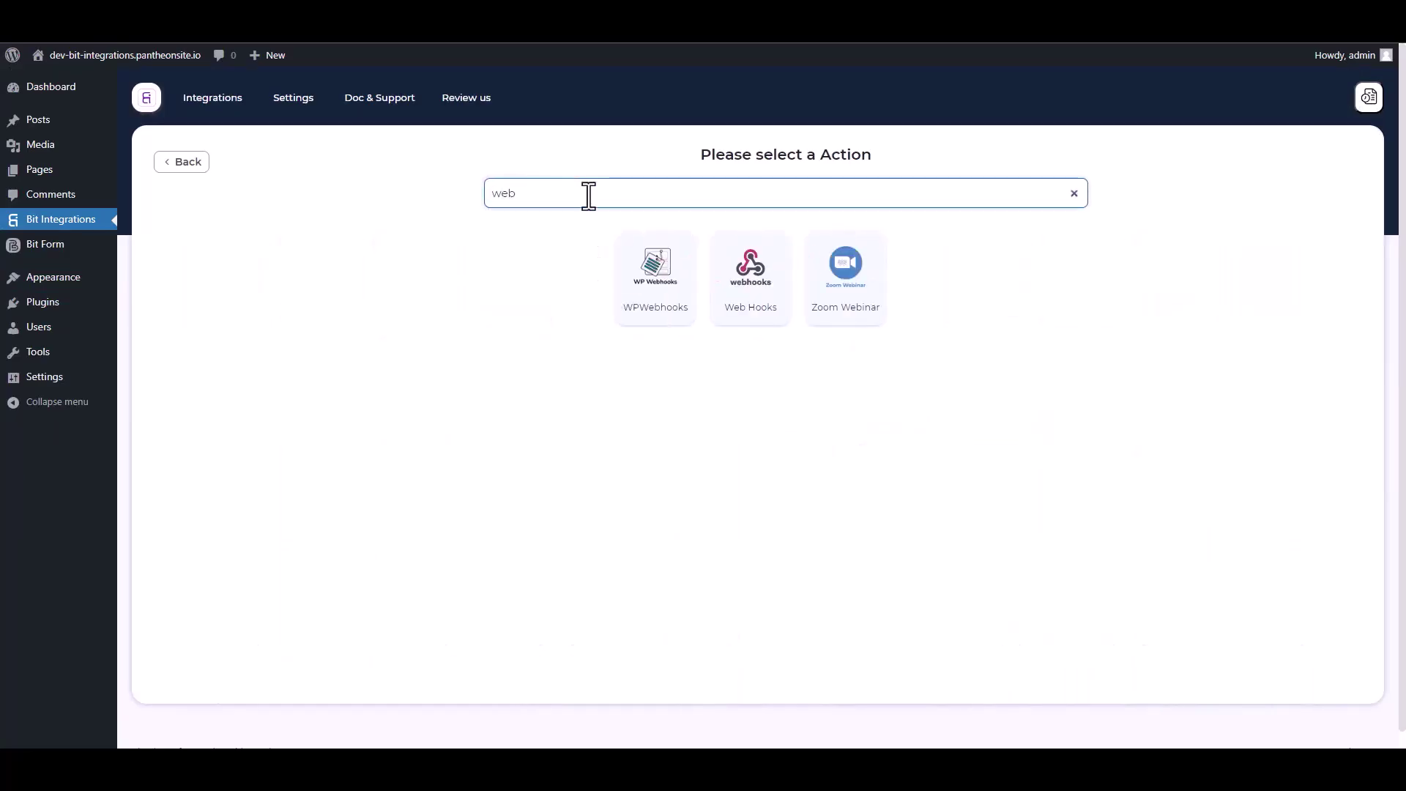
{"action": "left_click", "coordinate": [750, 307]}
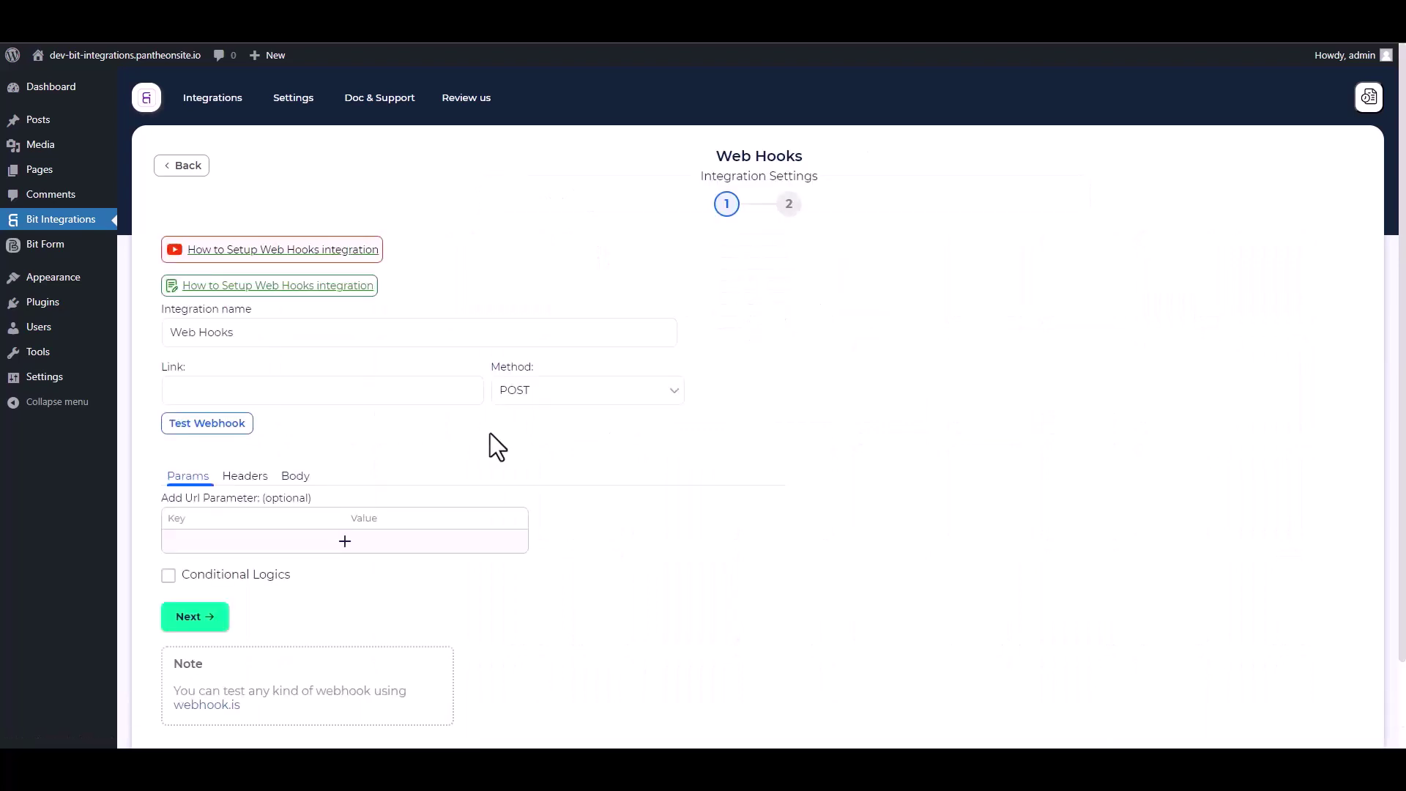
{"action": "scroll", "coordinate": [439, 440], "scroll_direction": "down", "scroll_amount": 1}
{"action": "left_click", "coordinate": [296, 404]}
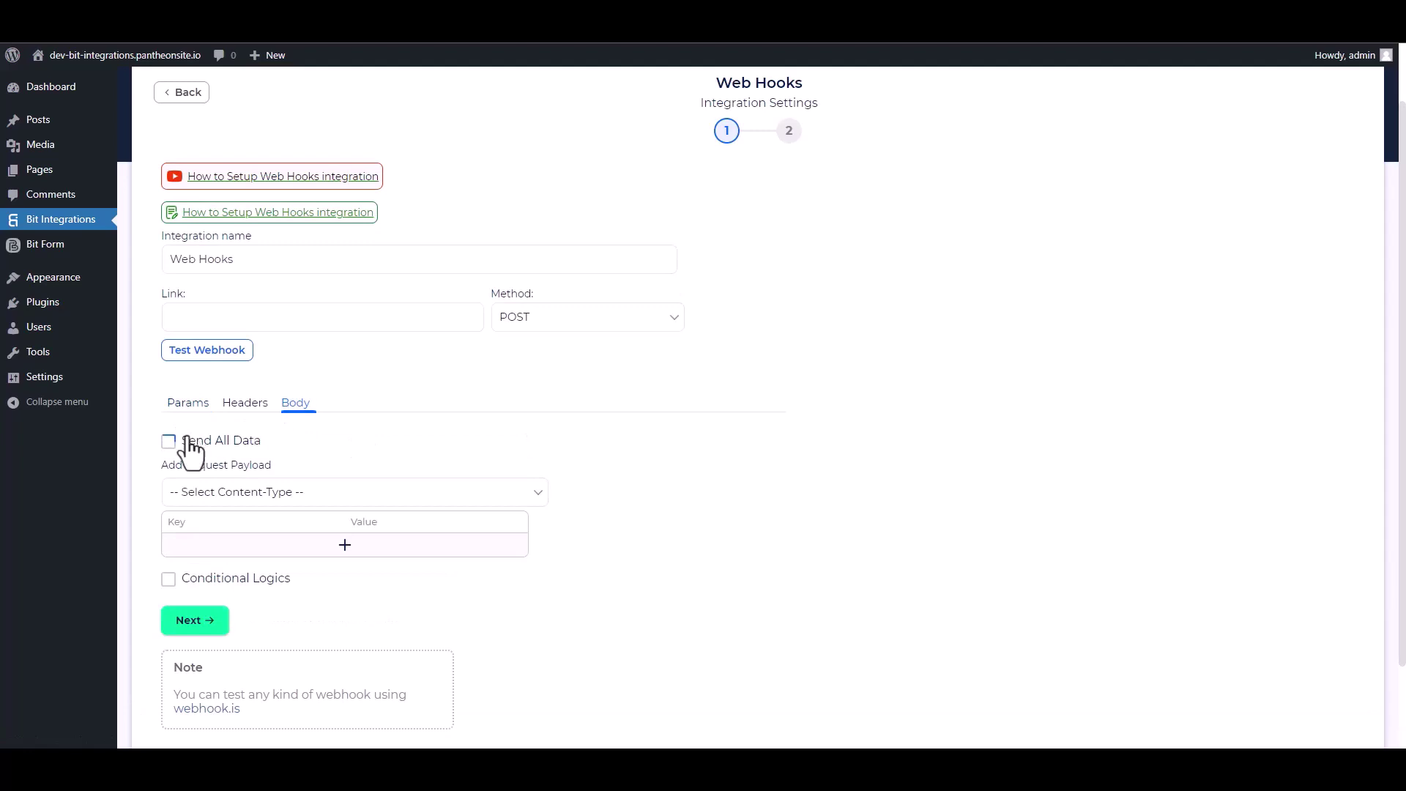
{"action": "left_click", "coordinate": [169, 441]}
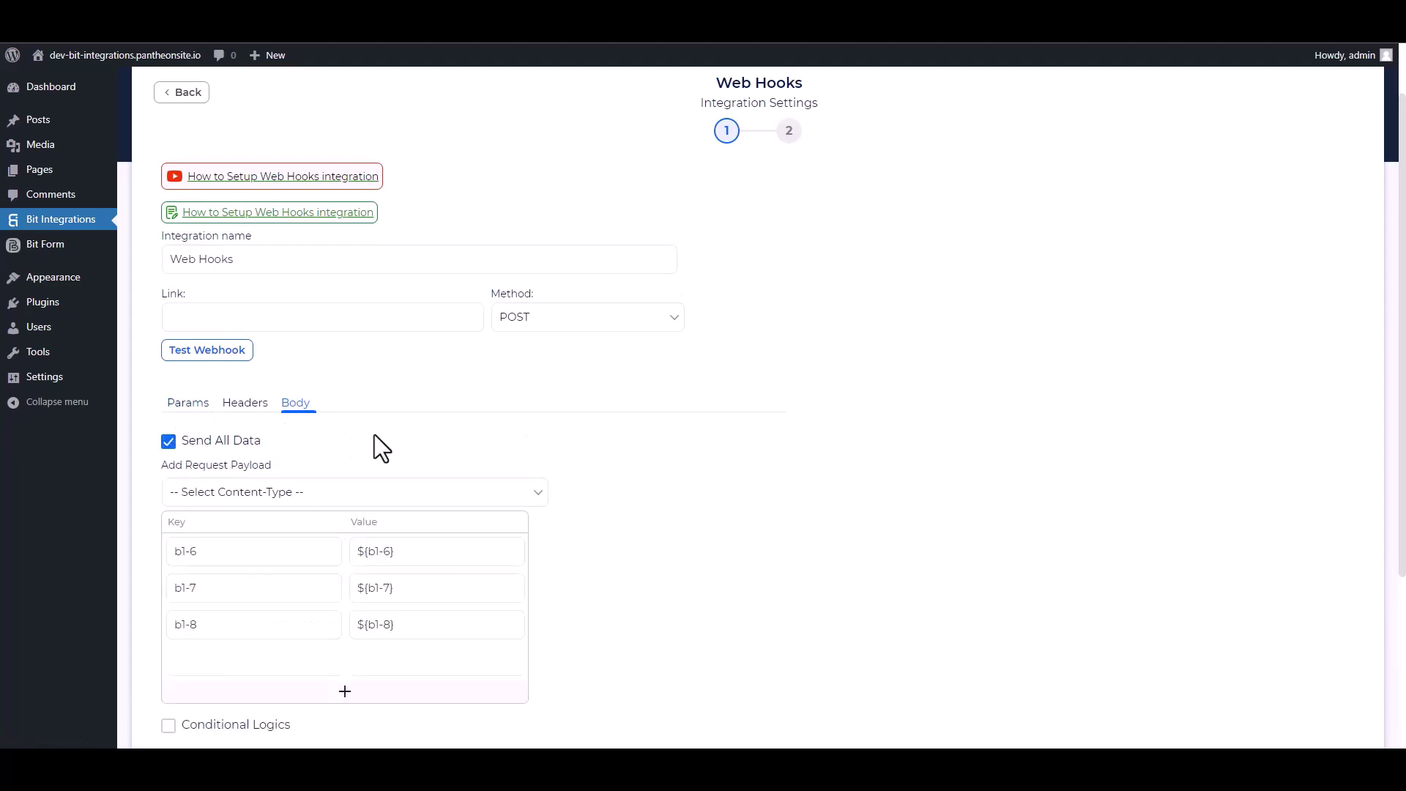
{"action": "left_click", "coordinate": [287, 495]}
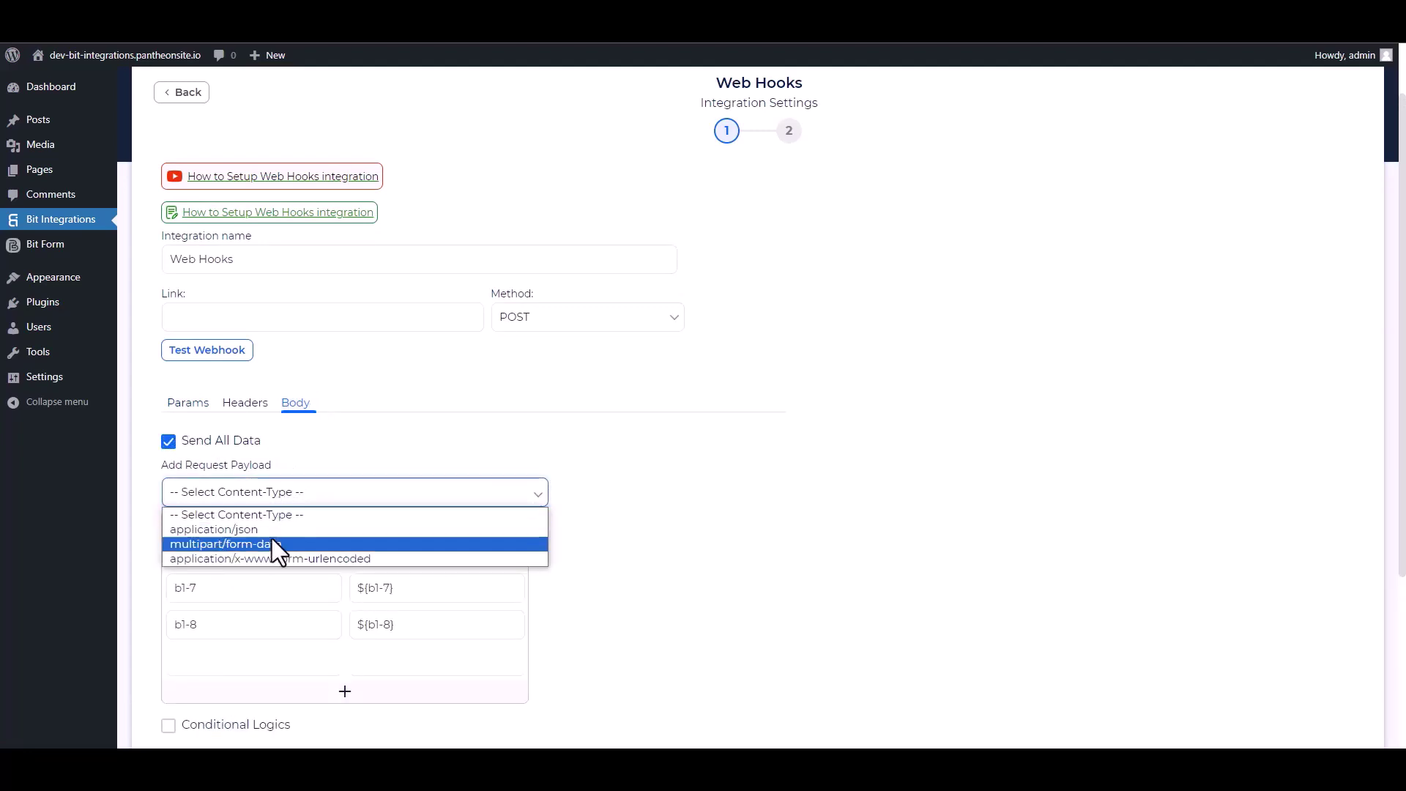
{"action": "left_click", "coordinate": [252, 532]}
{"action": "scroll", "coordinate": [476, 434], "scroll_direction": "up", "scroll_amount": 1}
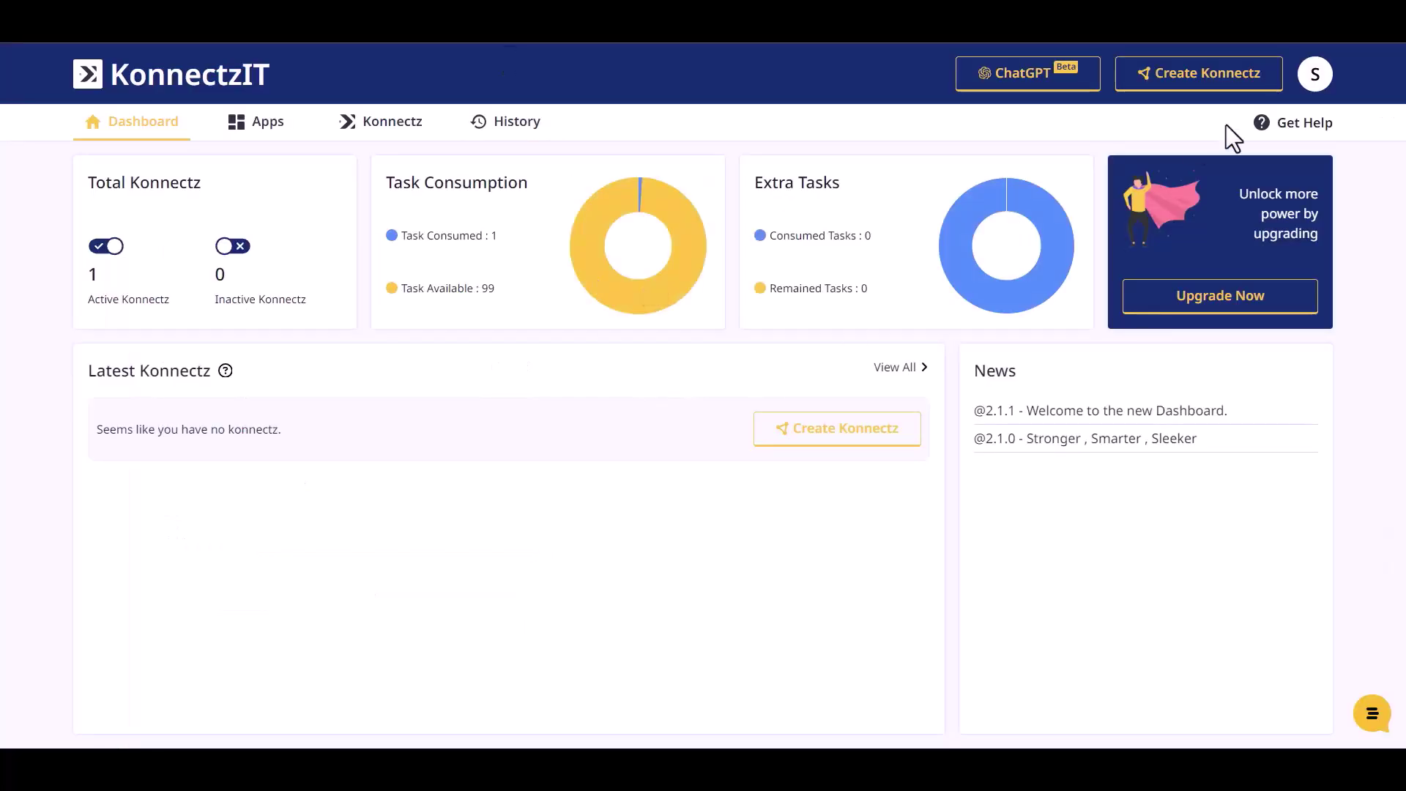
Add a Webhook trigger to a new Konnectz, copy its URL and capture the response
{"action": "left_click", "coordinate": [1221, 81]}
{"action": "left_click", "coordinate": [98, 126]}
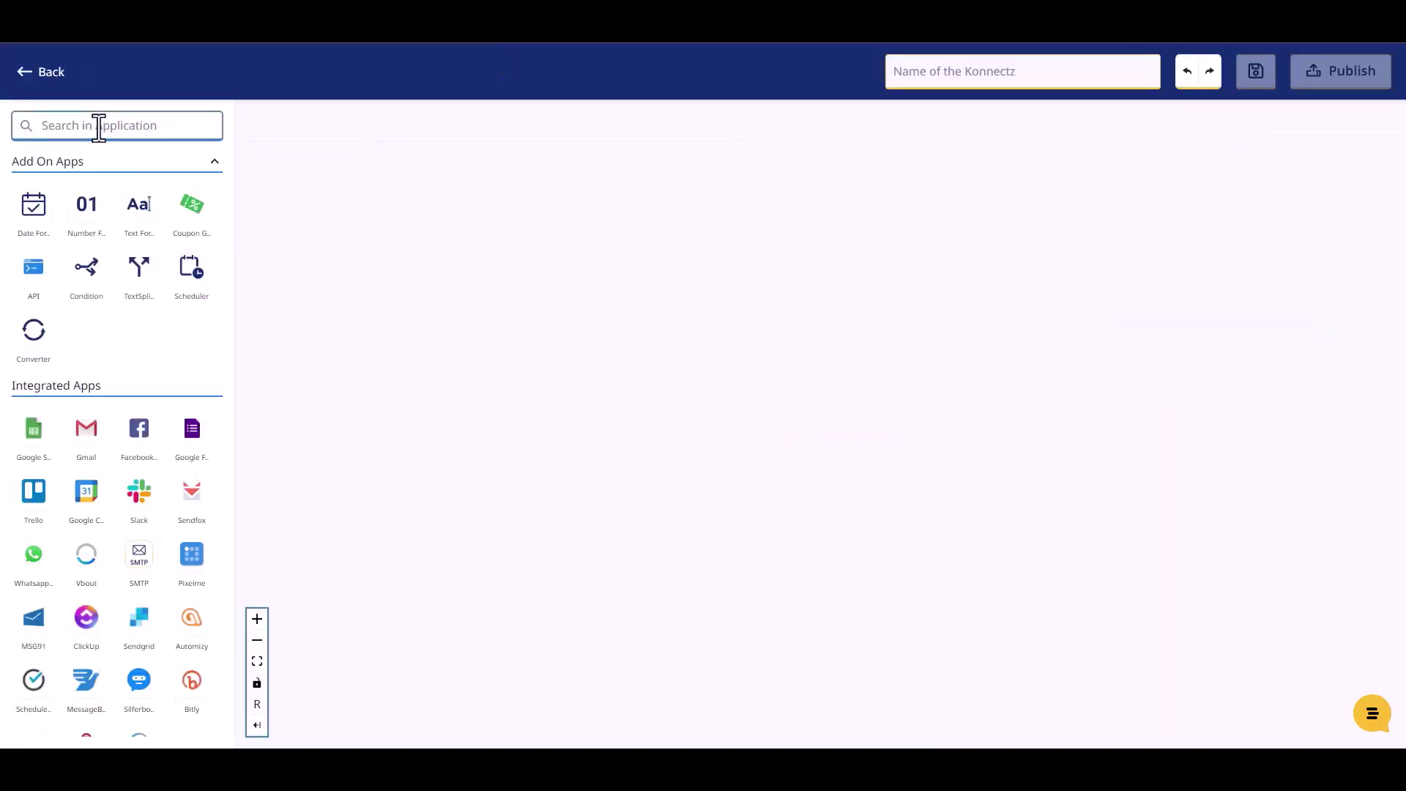
{"action": "type", "text": "web"}
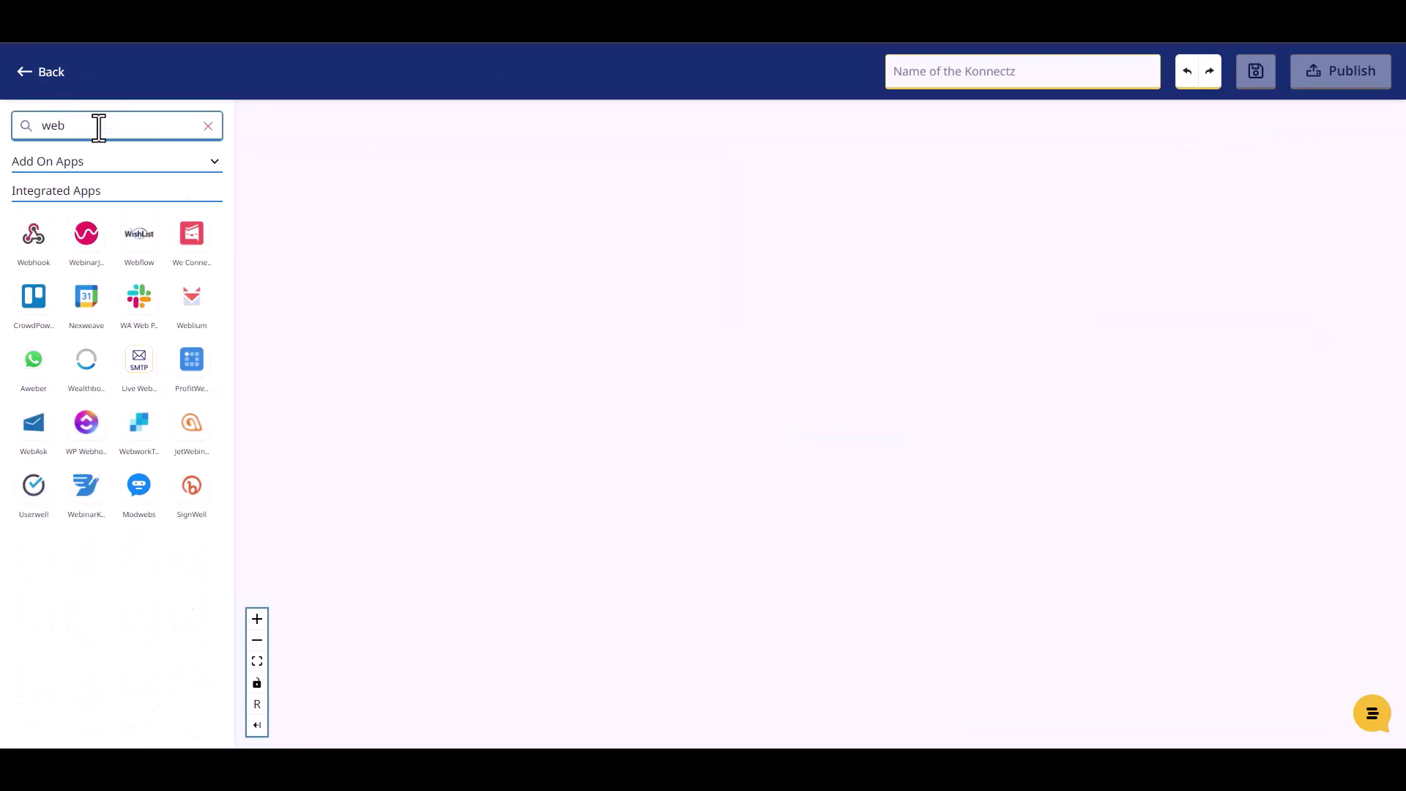
{"action": "left_click_drag", "start_coordinate": [33, 249], "coordinate": [368, 208]}
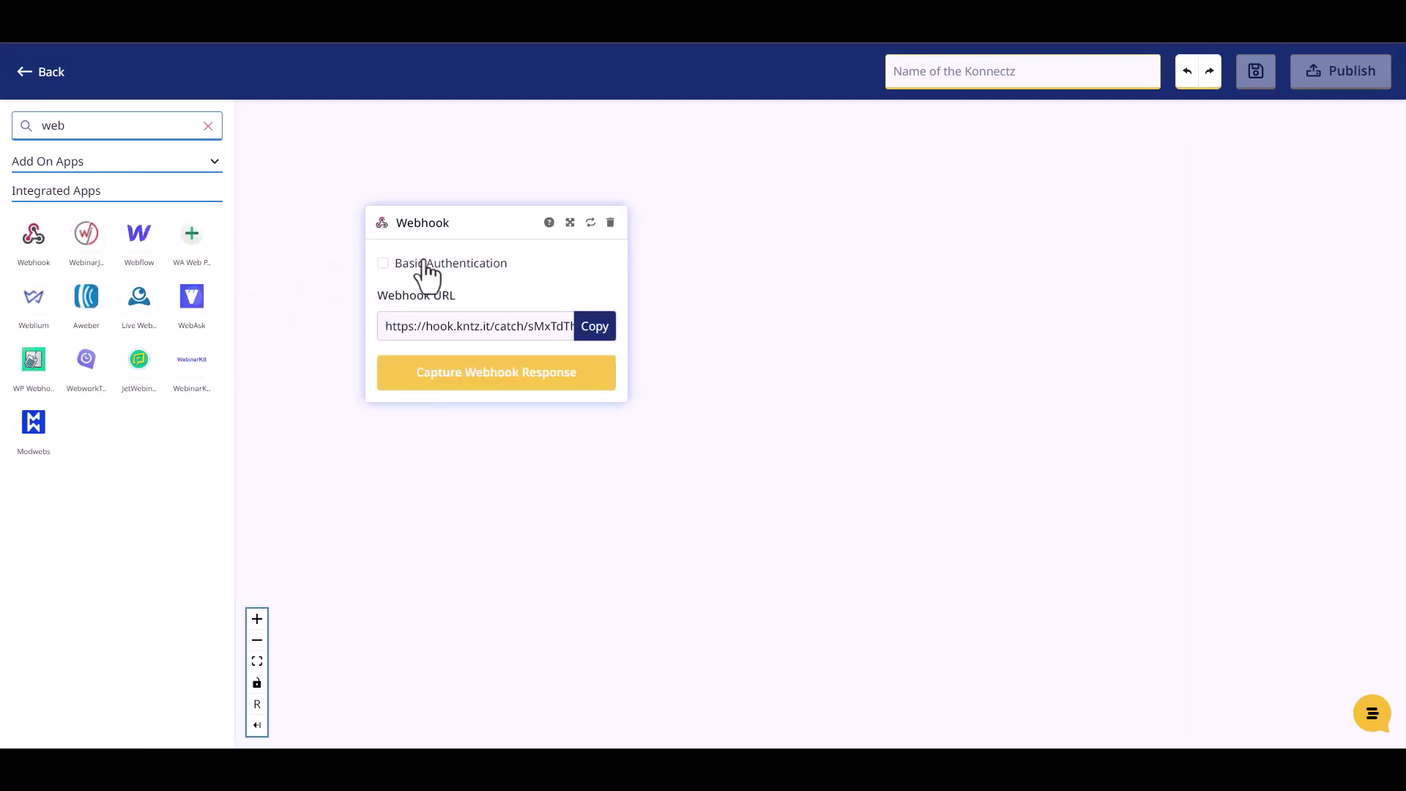
{"action": "left_click", "coordinate": [596, 336]}
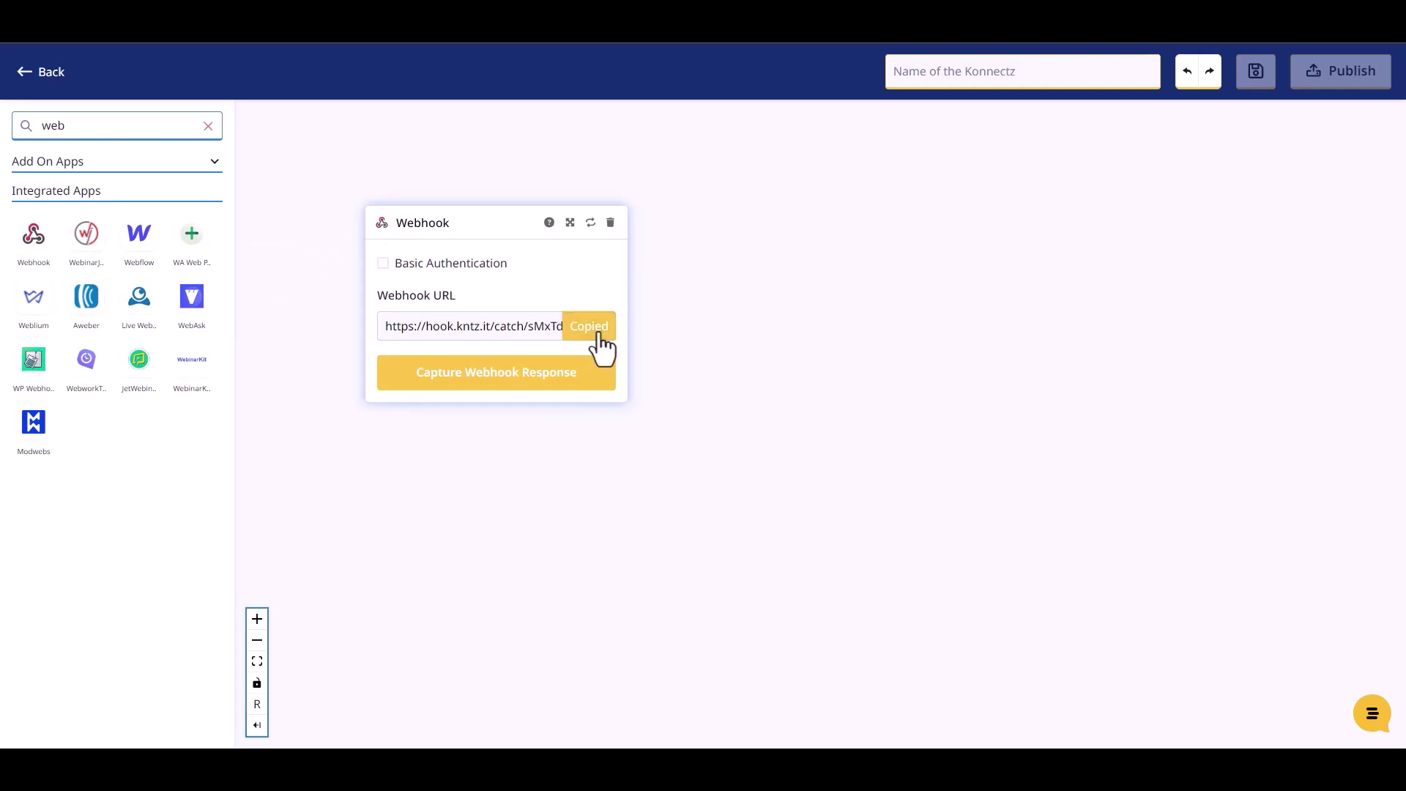
{"action": "left_click", "coordinate": [517, 378]}
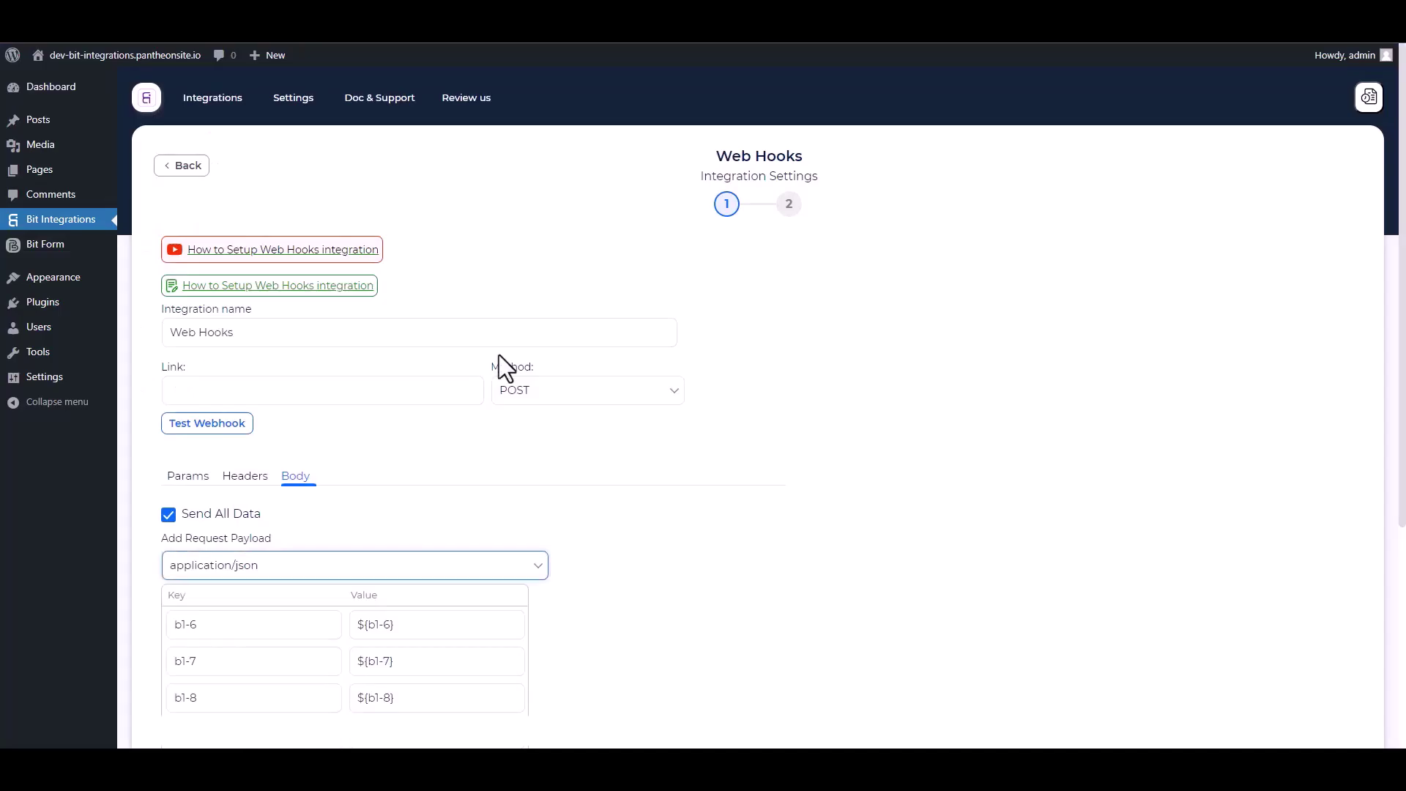
{"action": "left_click", "coordinate": [282, 390]}
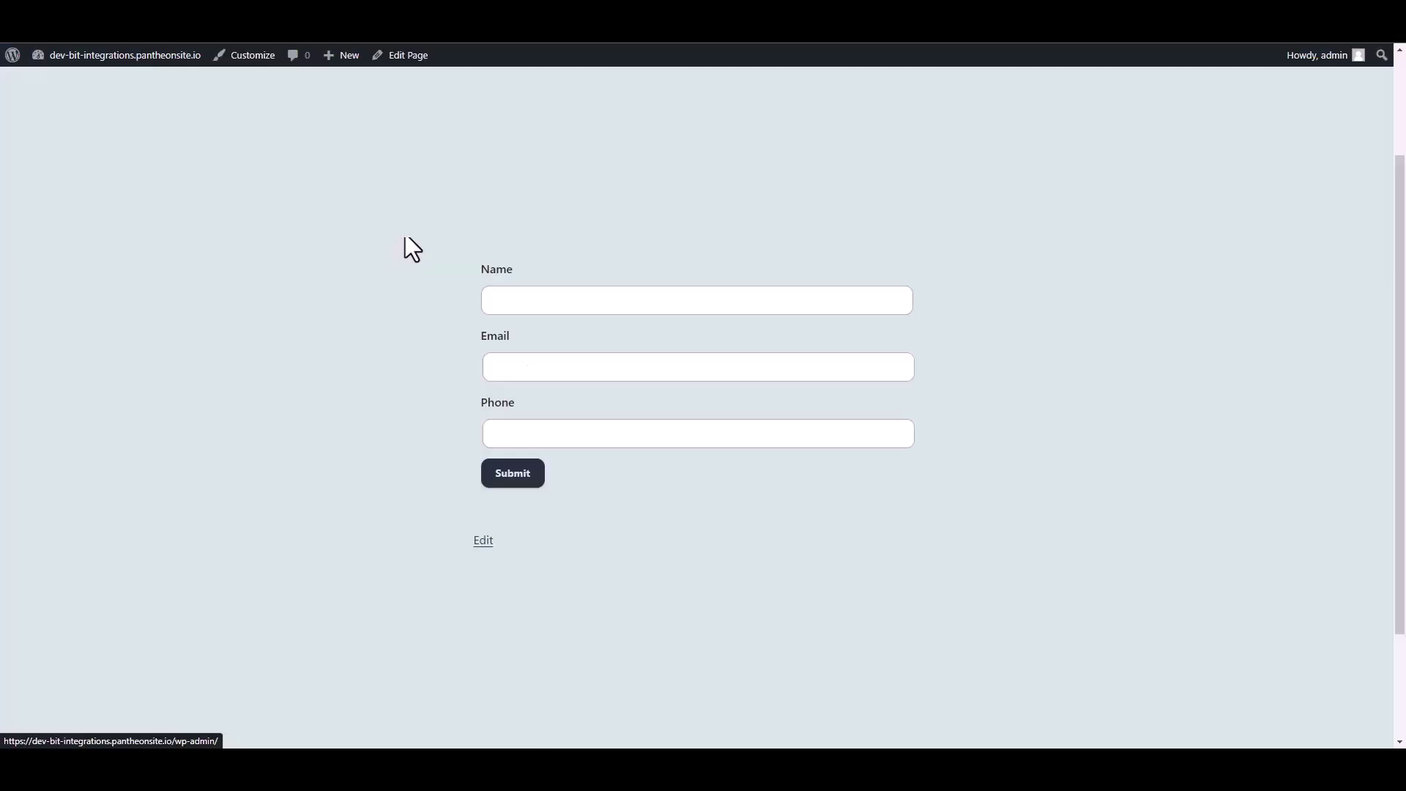
Fill the front-end contact form with a sample name, e-mail and phone number, then submit
{"action": "left_click", "coordinate": [527, 301]}
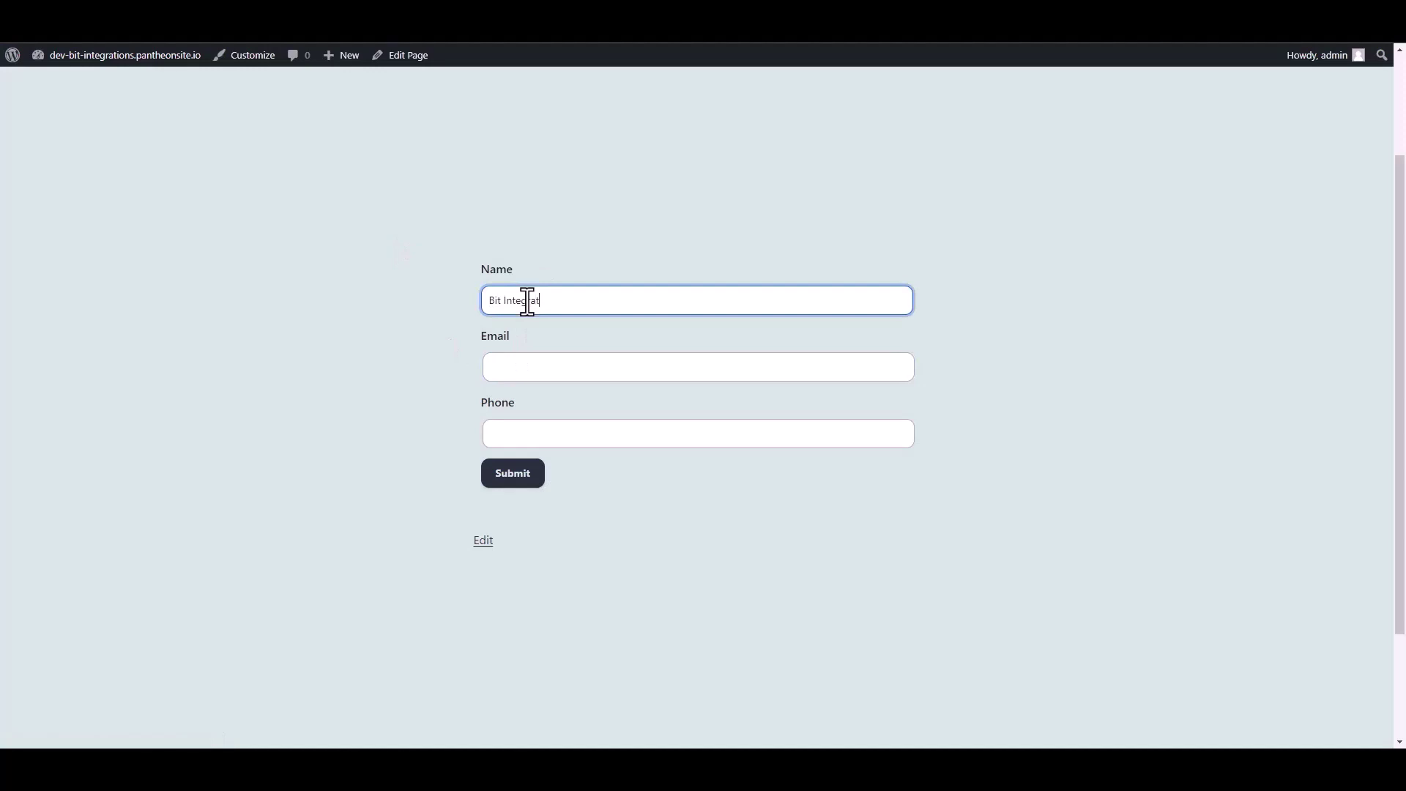
{"action": "left_click", "coordinate": [511, 371]}
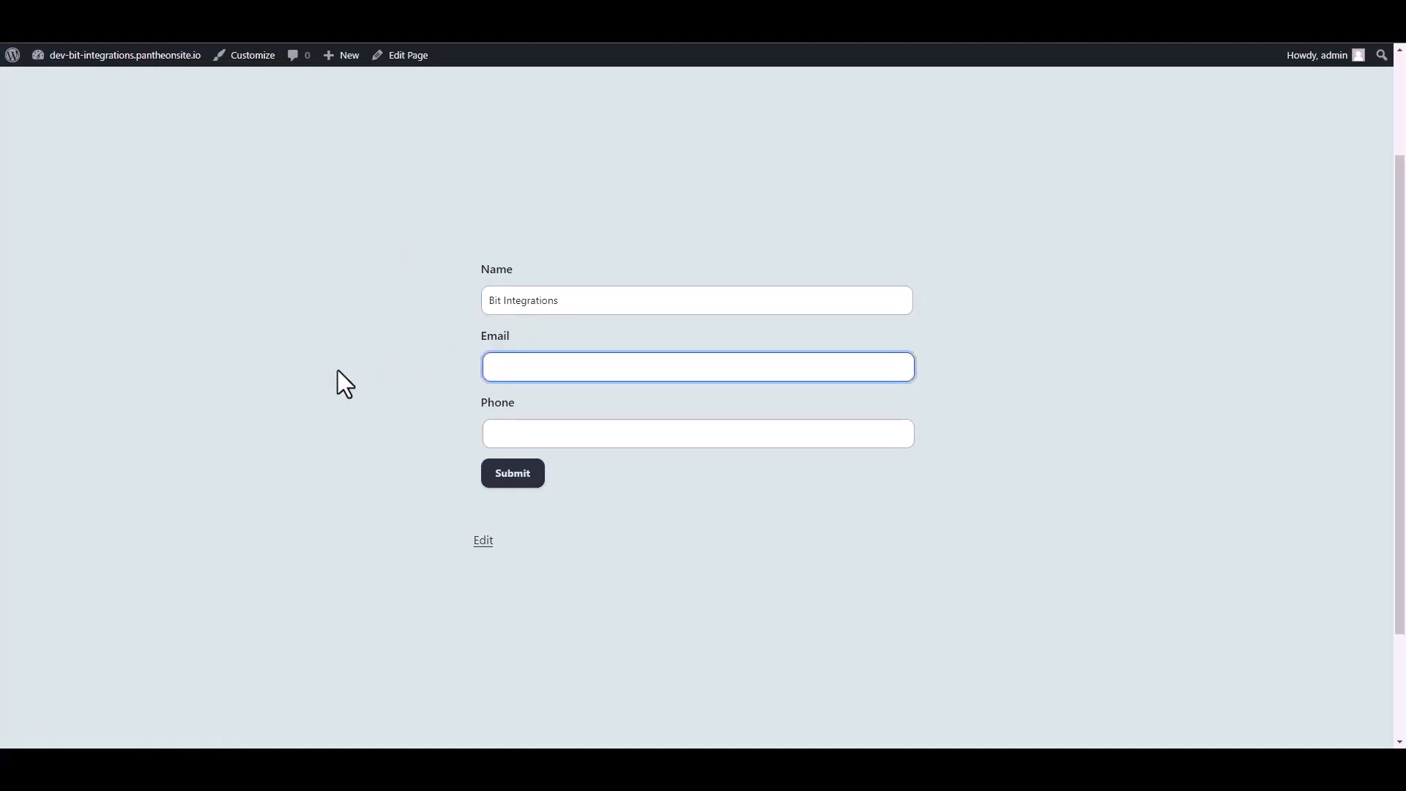
{"action": "key", "text": "Tab"}
{"action": "type", "text": "4445"}
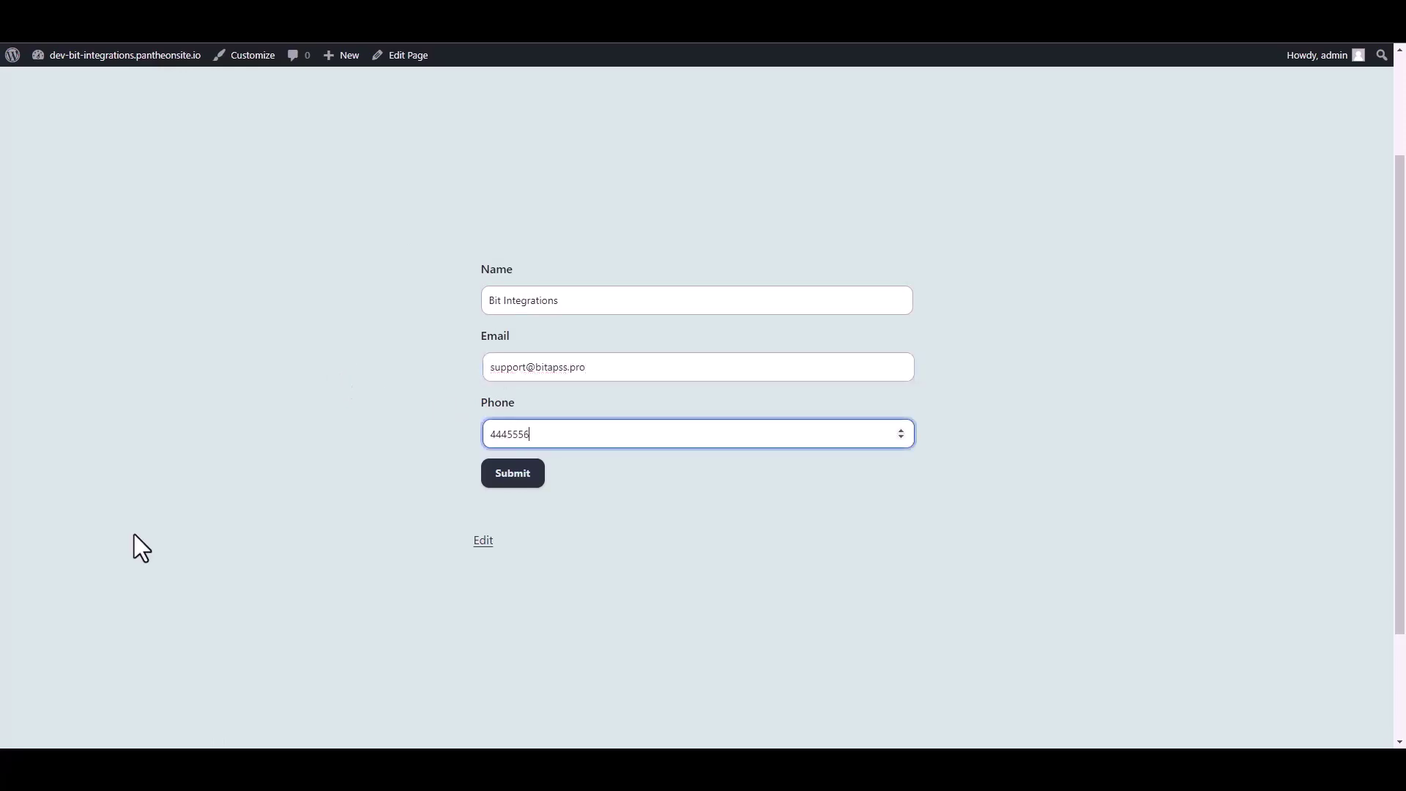
{"action": "left_click", "coordinate": [529, 475]}
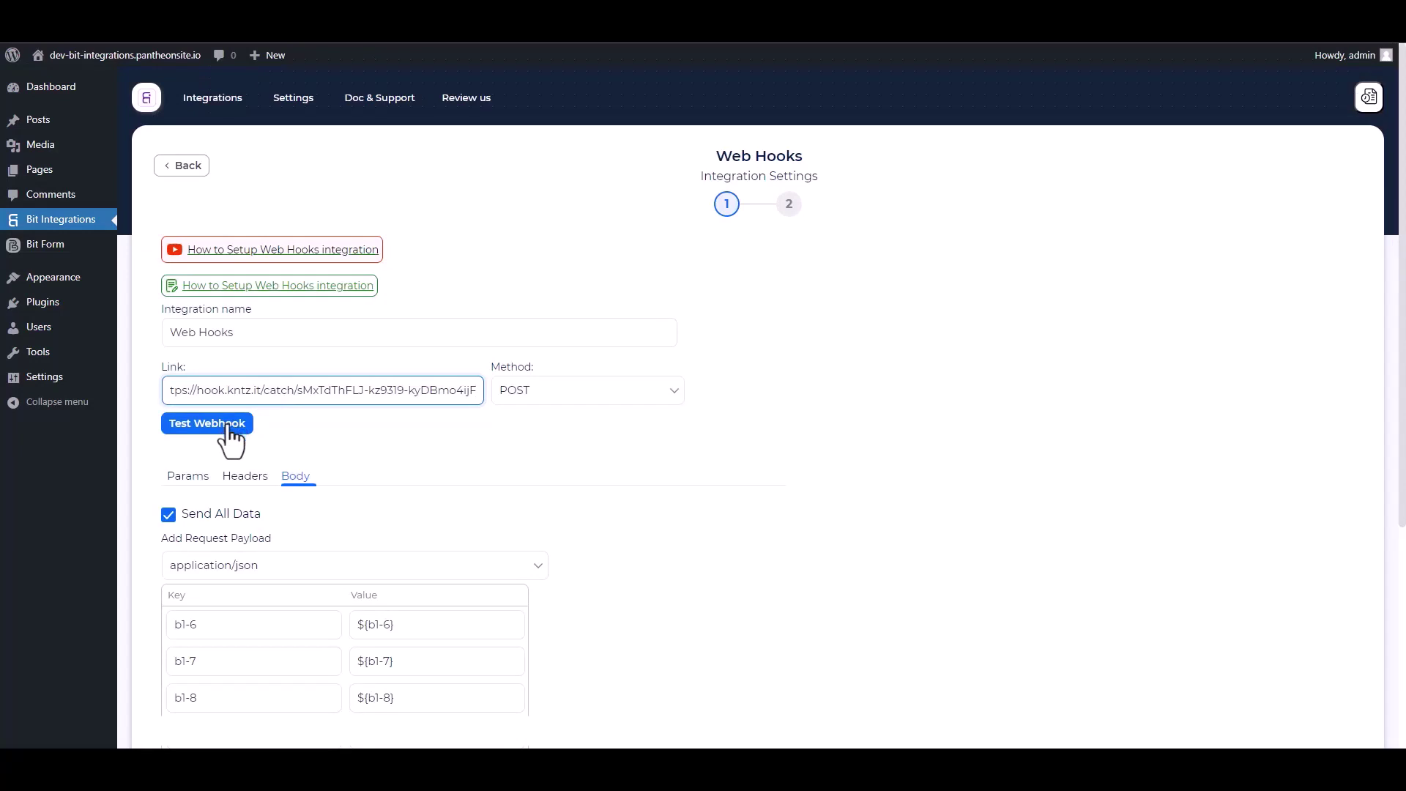
Test the webhook request, then finish and save the Bit Integrations integration
{"action": "left_click", "coordinate": [231, 431]}
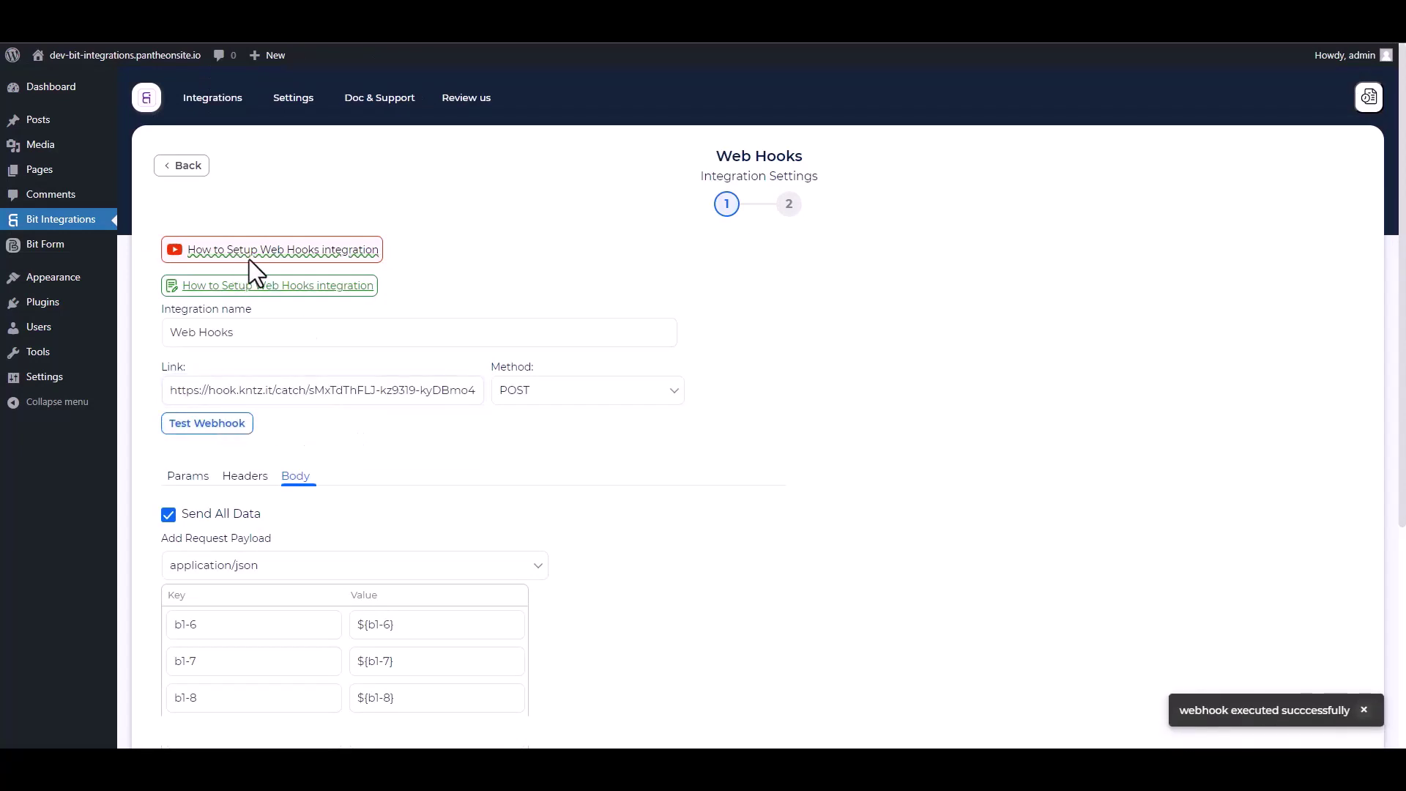
{"action": "scroll", "coordinate": [430, 395], "scroll_direction": "down", "scroll_amount": 5}
{"action": "left_click", "coordinate": [218, 520]}
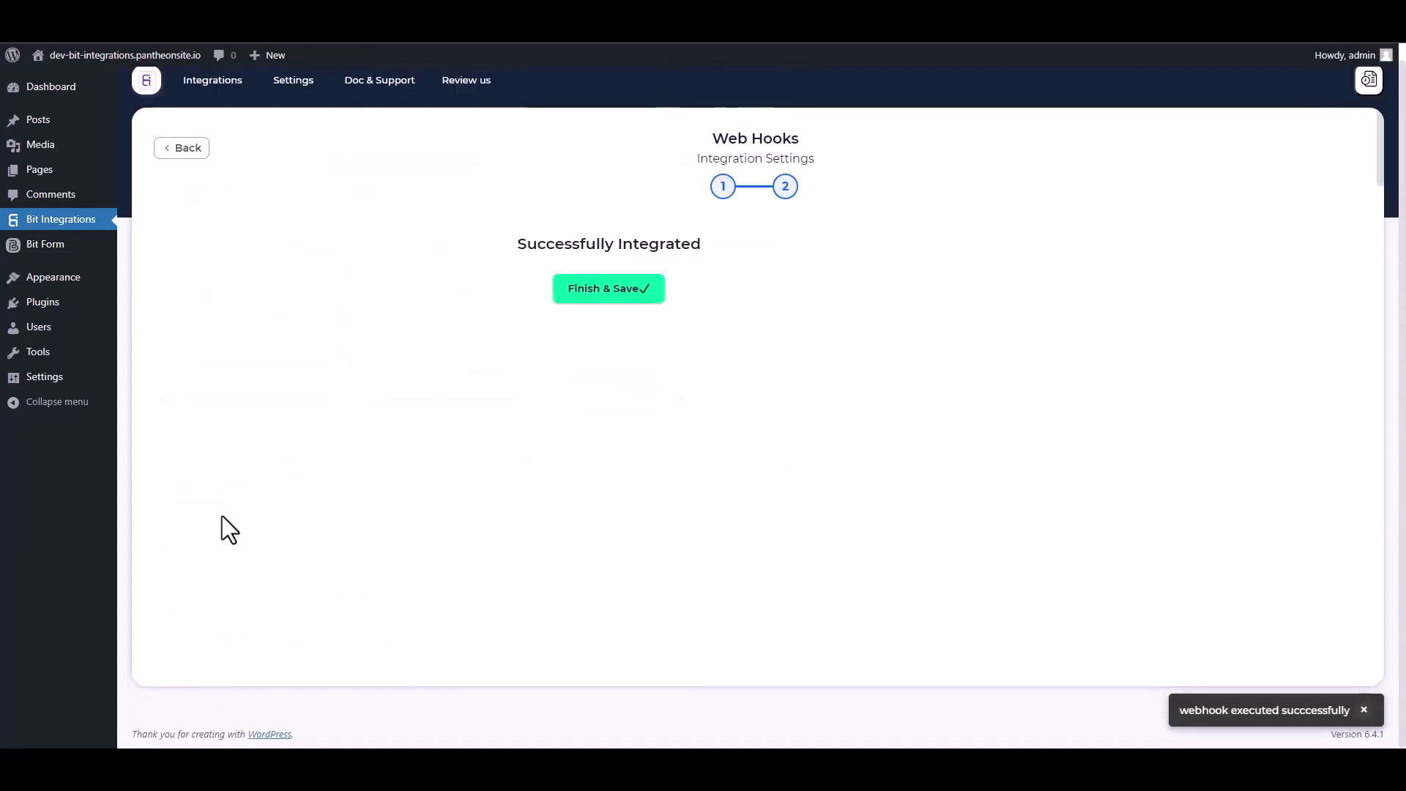
{"action": "left_click", "coordinate": [757, 293]}
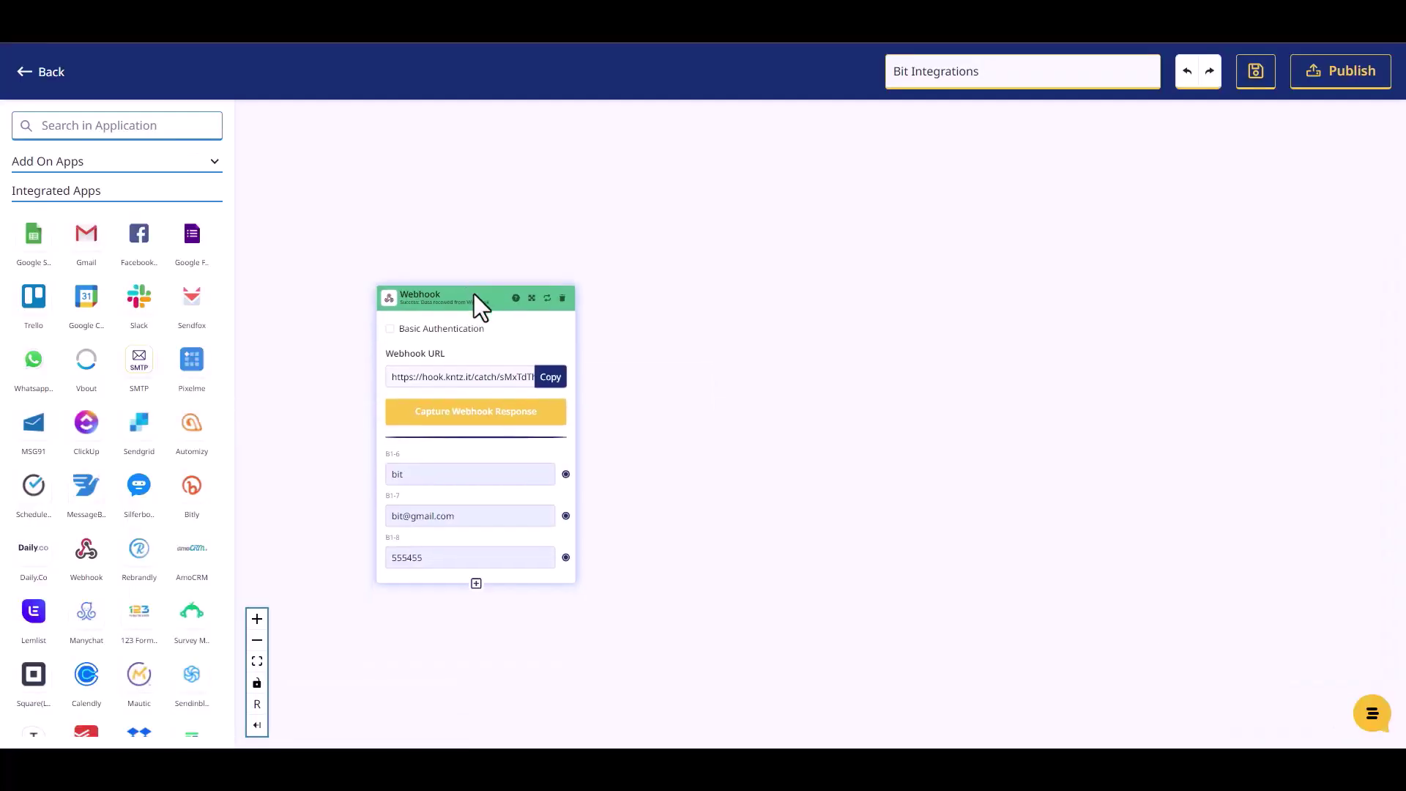
Add a Mailer Lite step to the flow with the Create Or Update Subscriber action
{"action": "left_click_drag", "start_coordinate": [472, 292], "coordinate": [466, 275]}
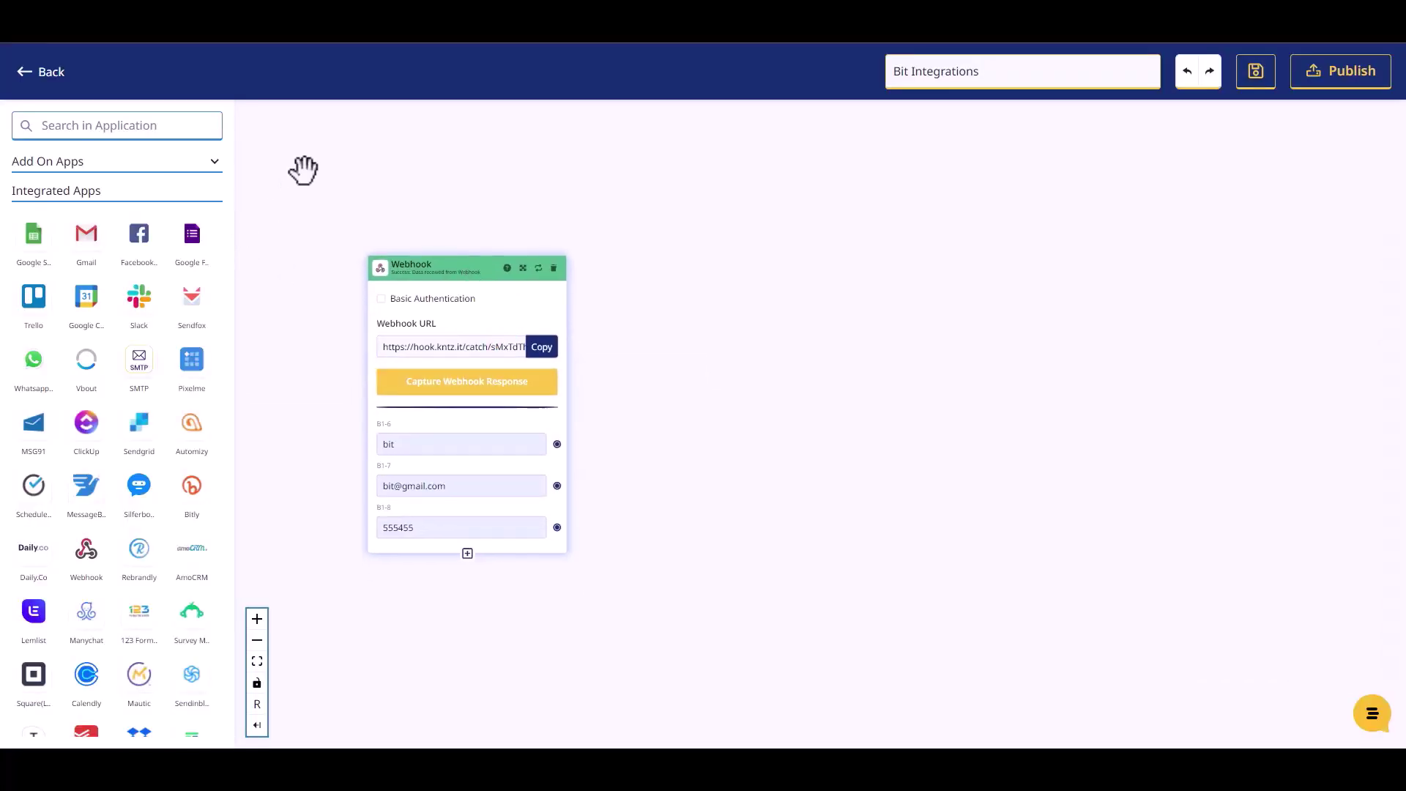
{"action": "left_click", "coordinate": [106, 123]}
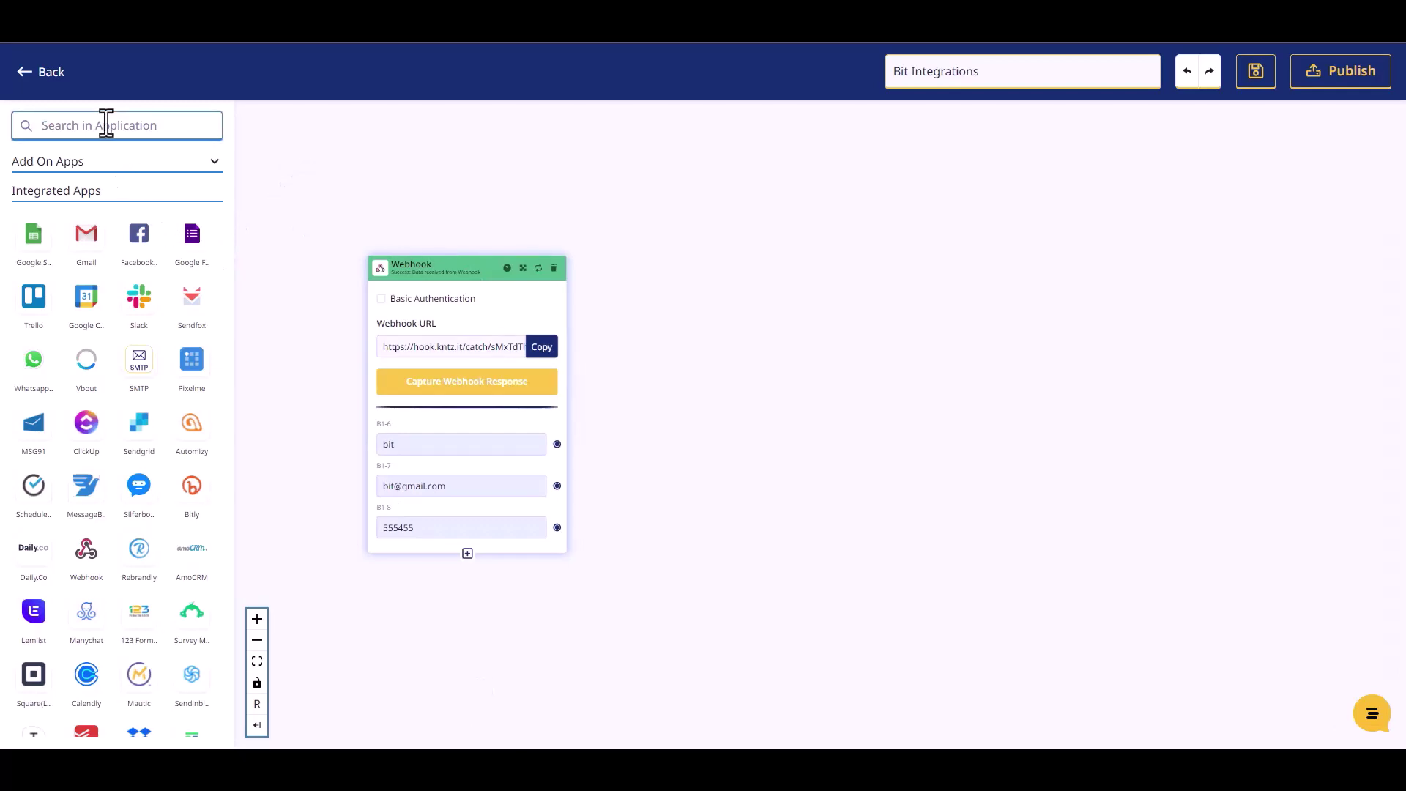
{"action": "type", "text": "mailer"}
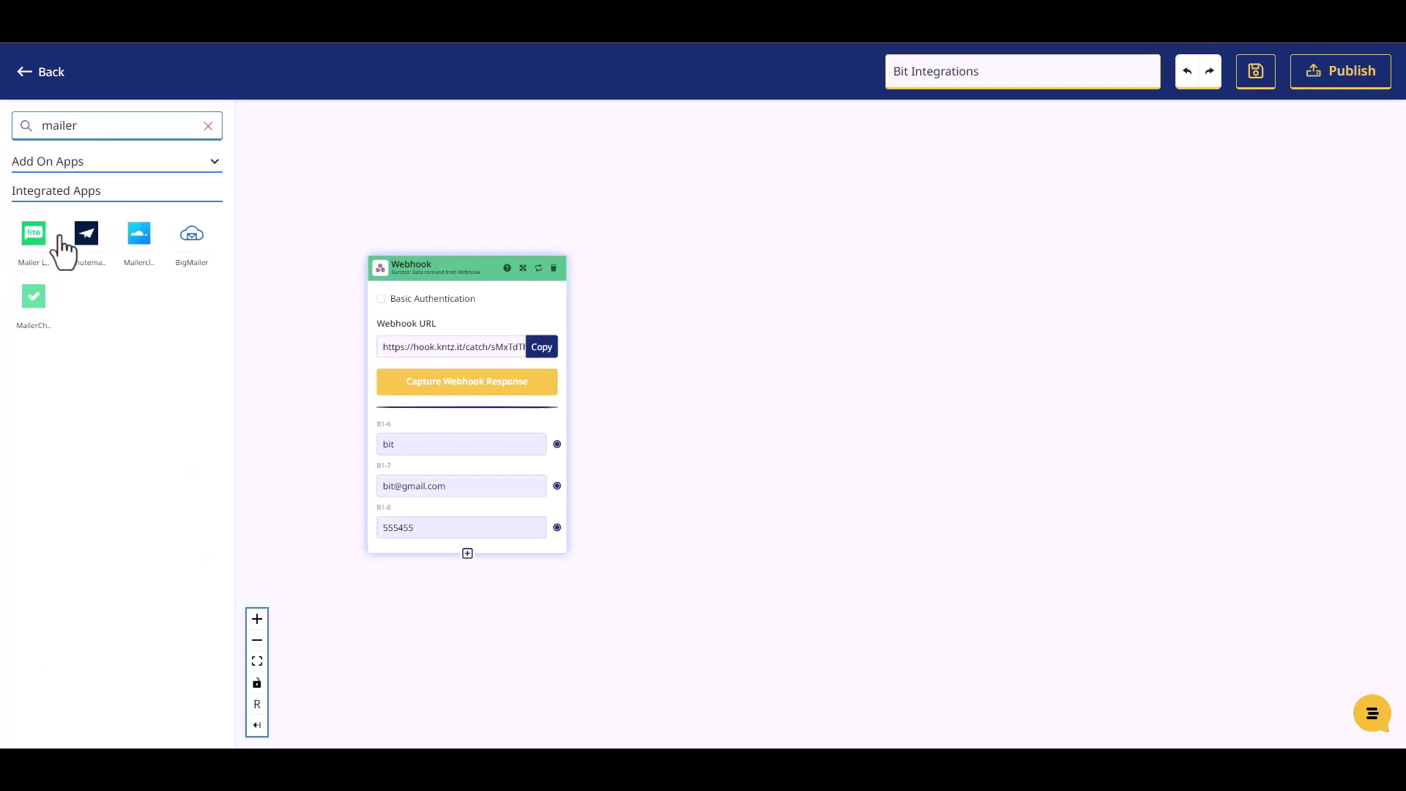
{"action": "left_click_drag", "start_coordinate": [34, 235], "coordinate": [748, 327]}
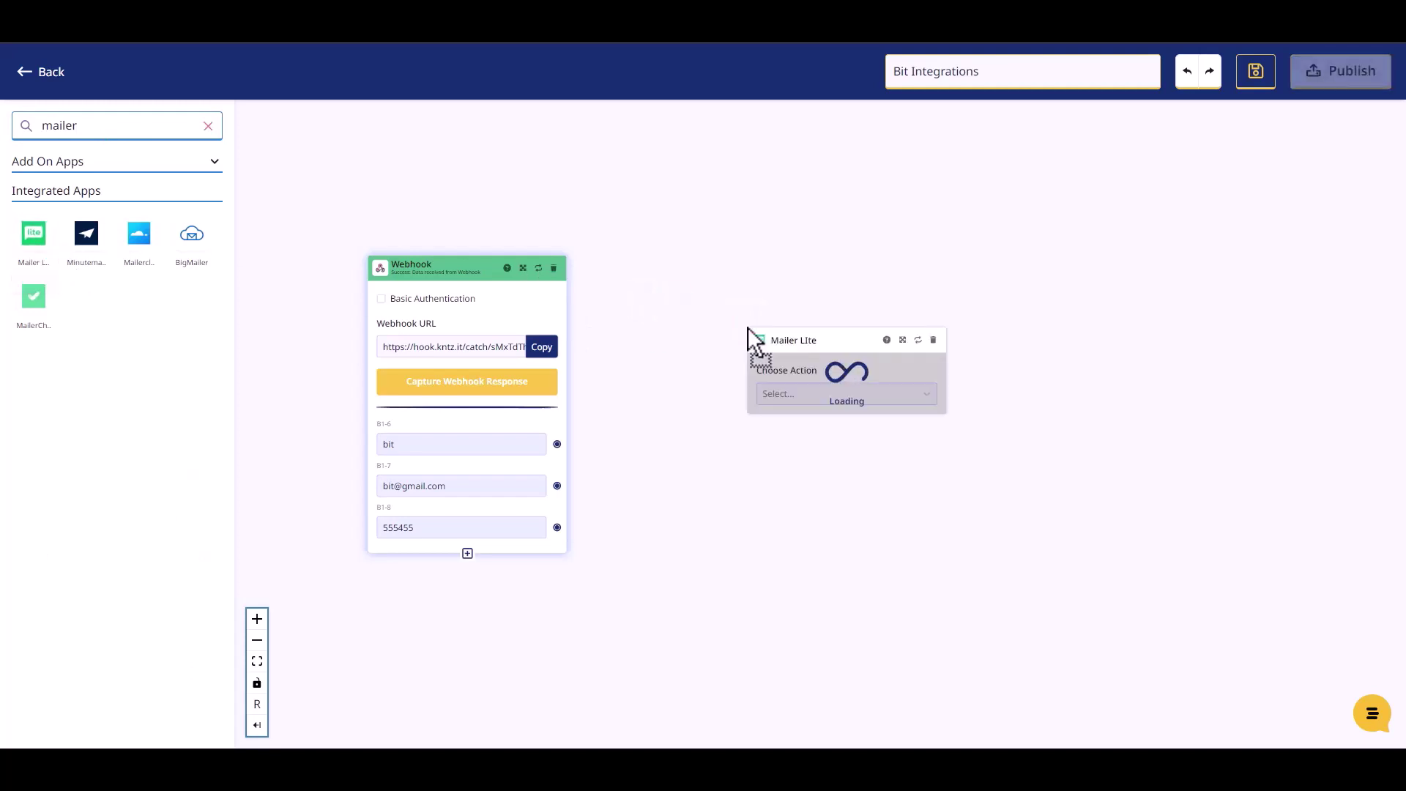
{"action": "left_click", "coordinate": [779, 392]}
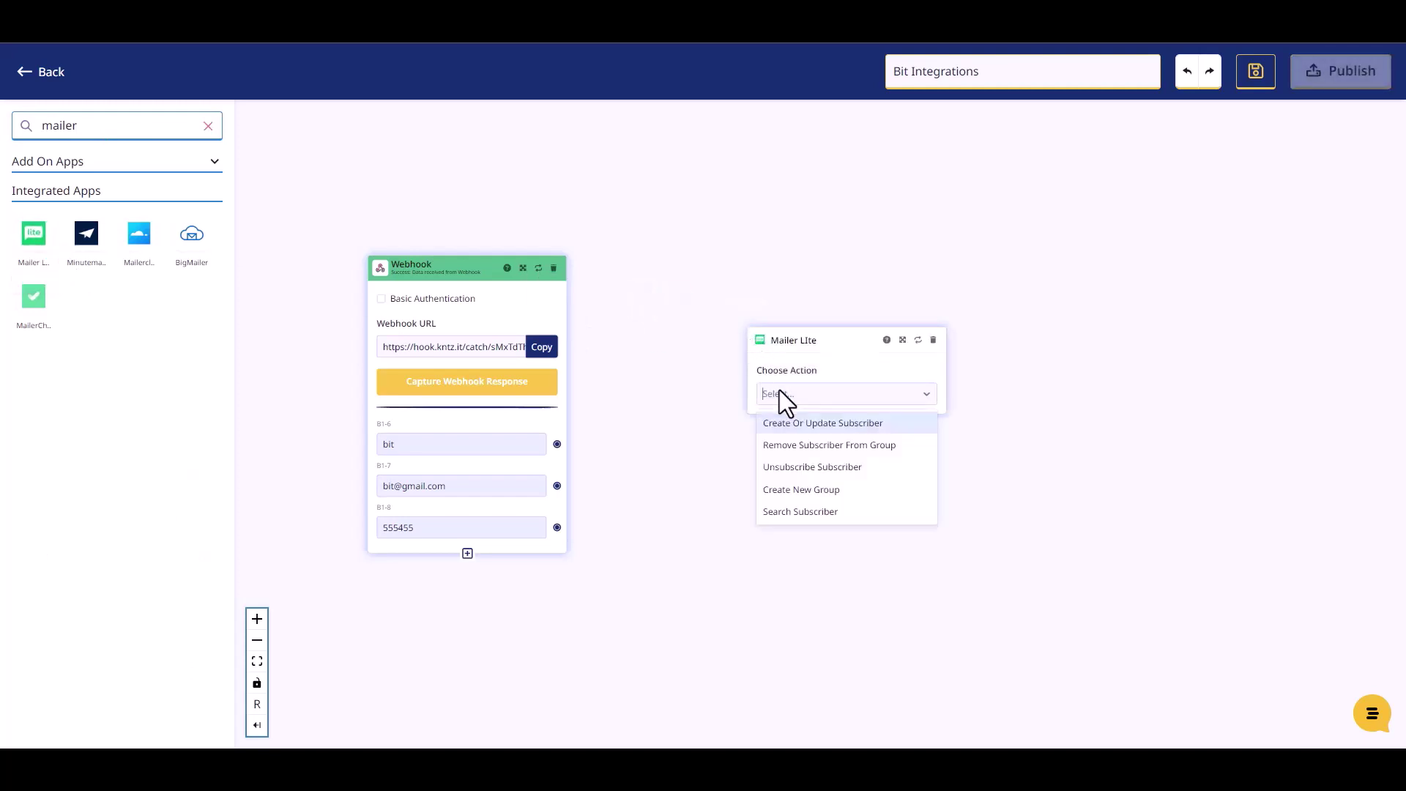
{"action": "left_click", "coordinate": [802, 424]}
Select Mailer LIte Account #1, a subscriber group and Active status for the Mailer Lite step
{"action": "left_click", "coordinate": [800, 439]}
{"action": "left_click", "coordinate": [787, 473]}
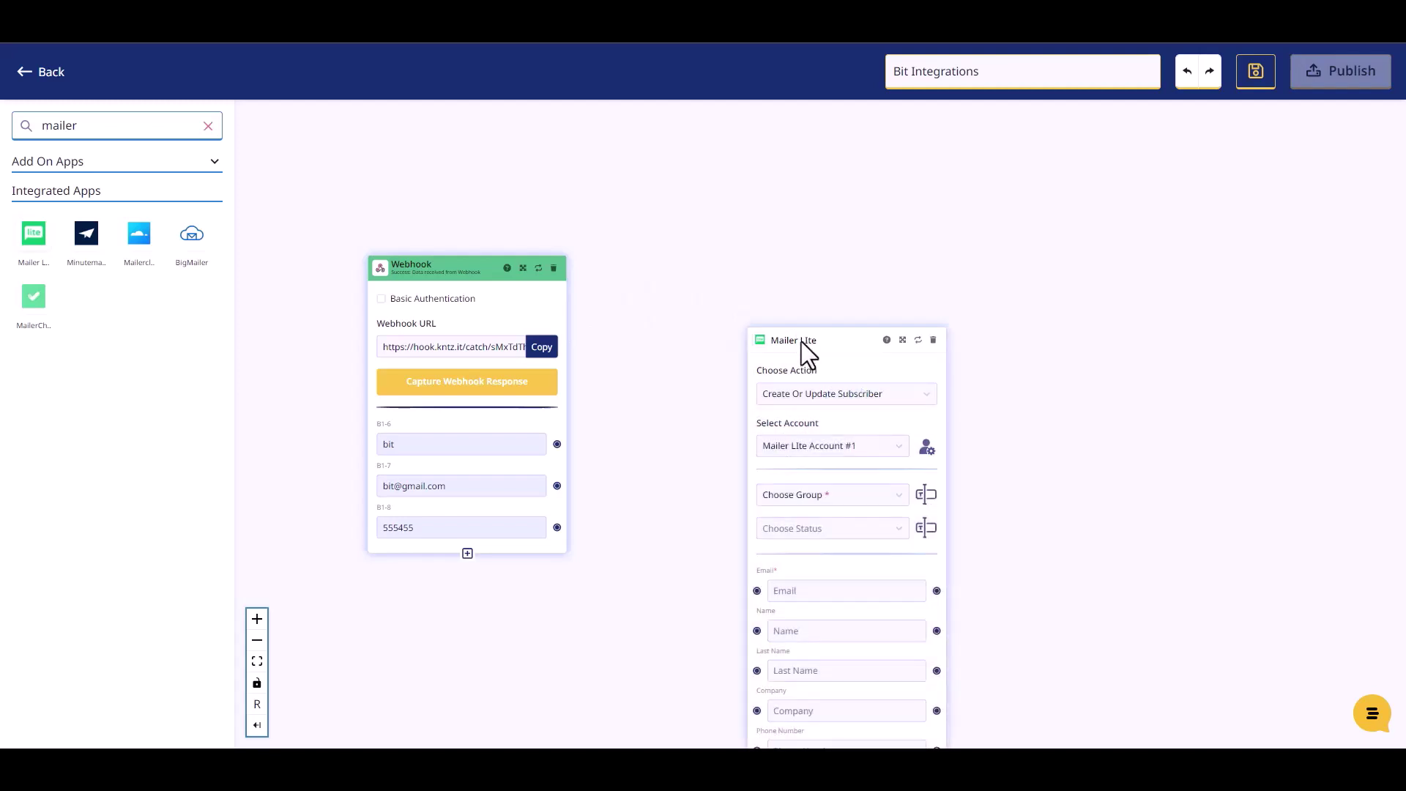
{"action": "left_click_drag", "start_coordinate": [792, 327], "coordinate": [719, 213]}
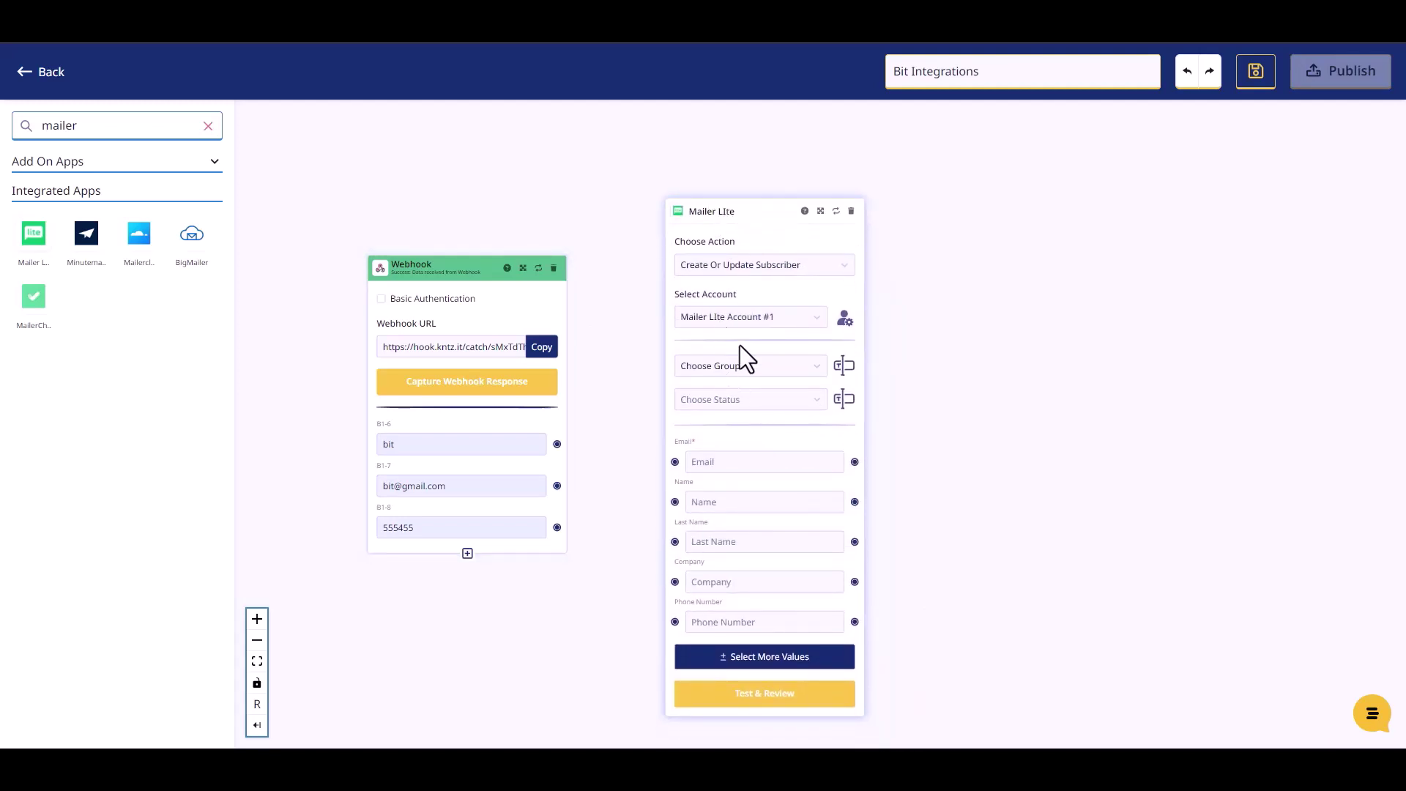
{"action": "left_click", "coordinate": [741, 366]}
{"action": "left_click", "coordinate": [730, 396]}
{"action": "left_click", "coordinate": [741, 399]}
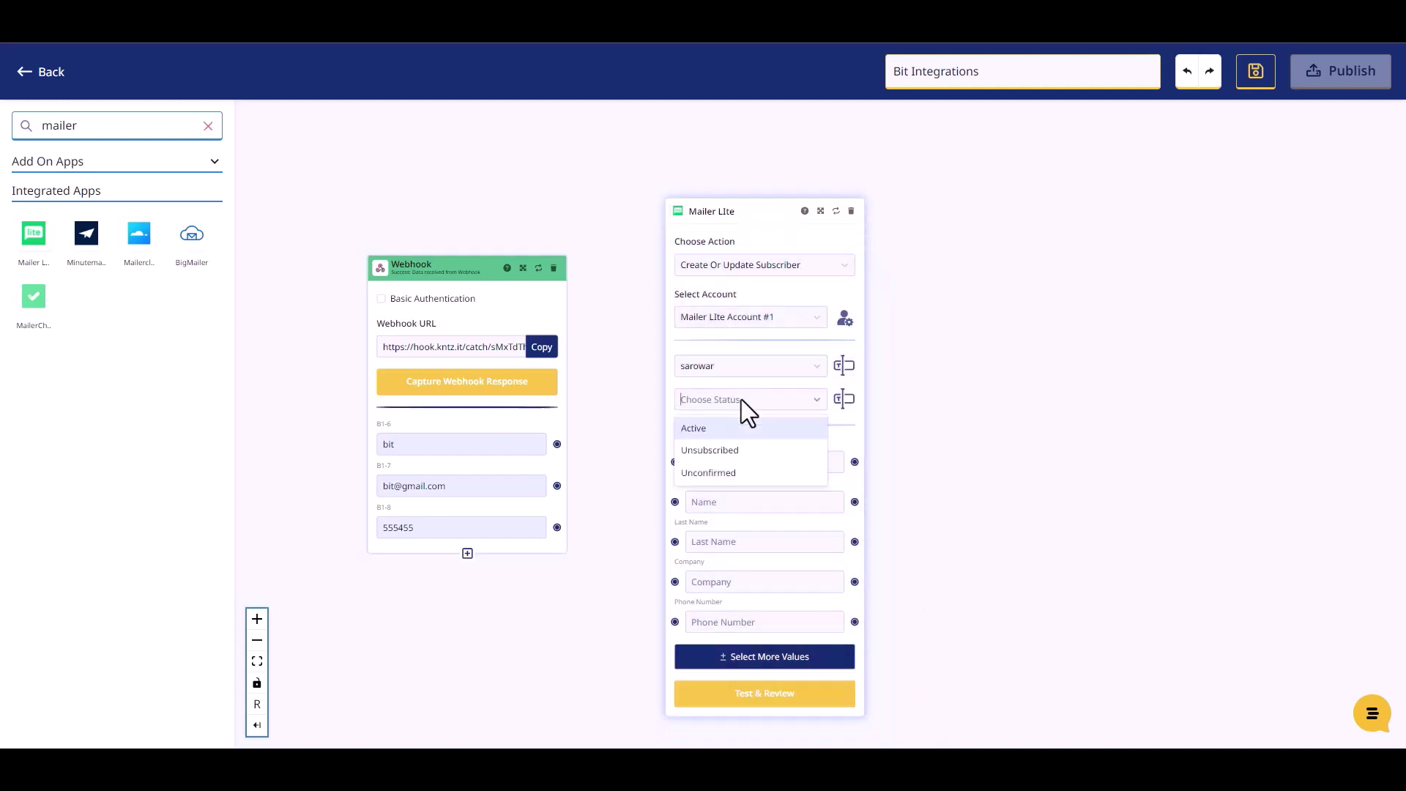
{"action": "left_click", "coordinate": [713, 432]}
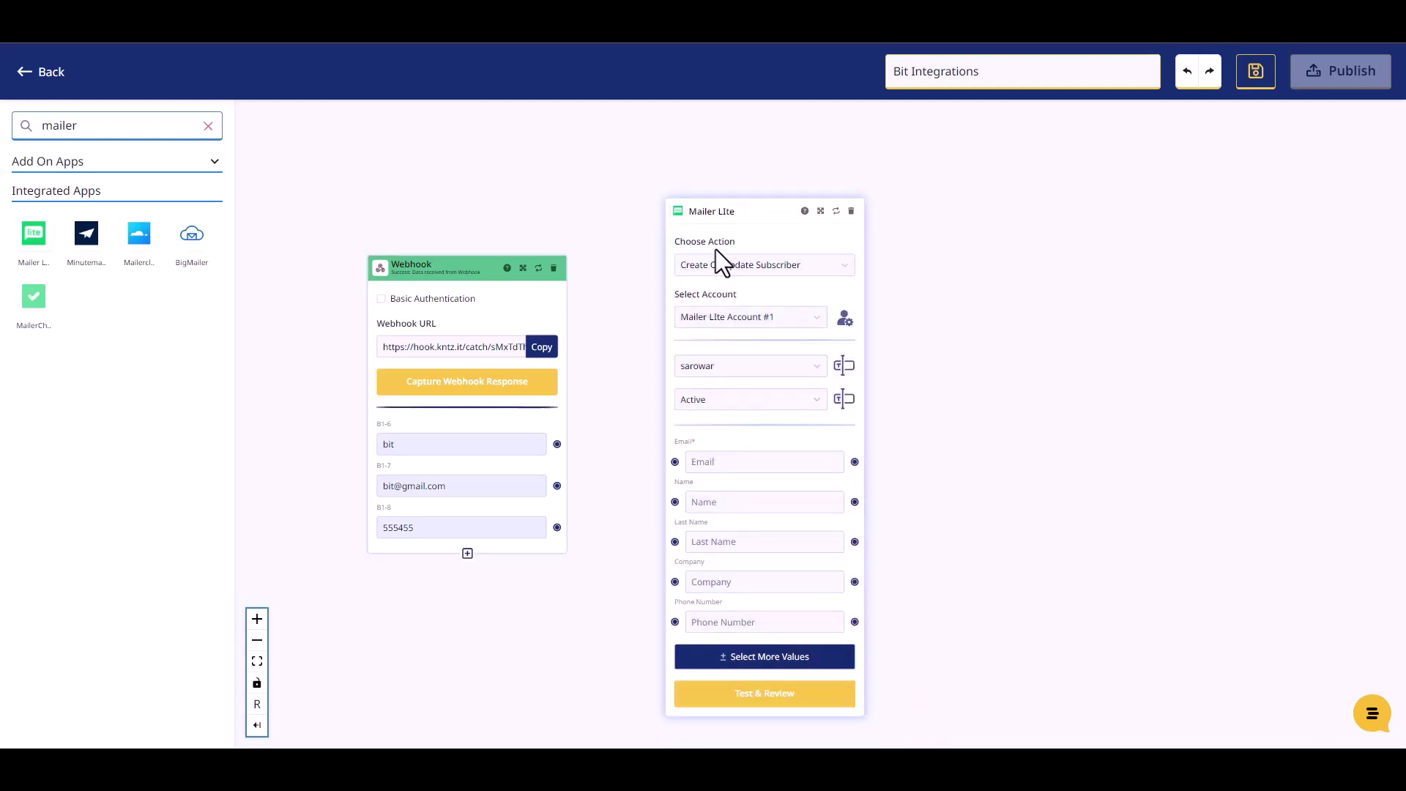
{"action": "left_click_drag", "start_coordinate": [718, 213], "coordinate": [711, 189]}
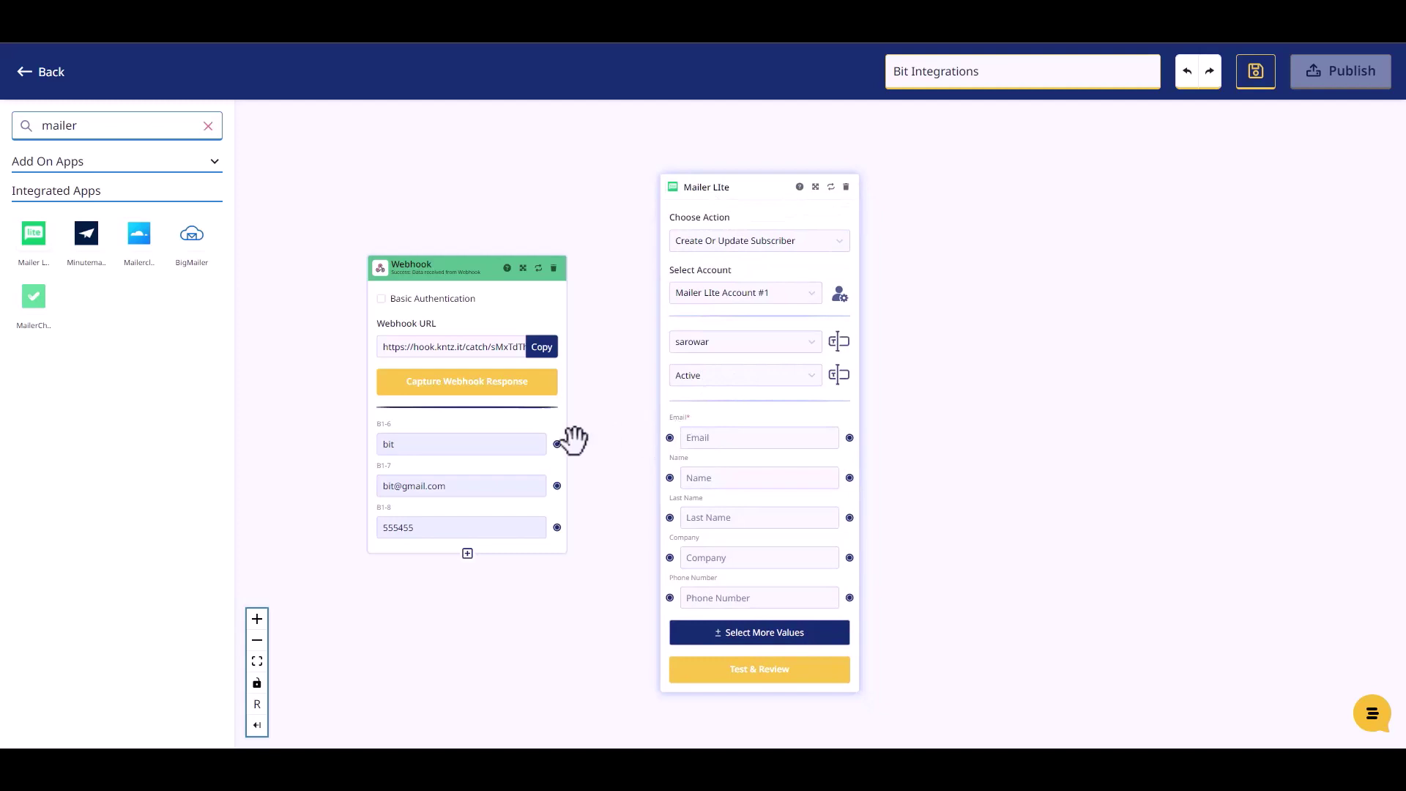
Map the webhook's output values to the Mailer Lite Email and Phone Number fields
{"action": "left_click_drag", "start_coordinate": [558, 447], "coordinate": [666, 477]}
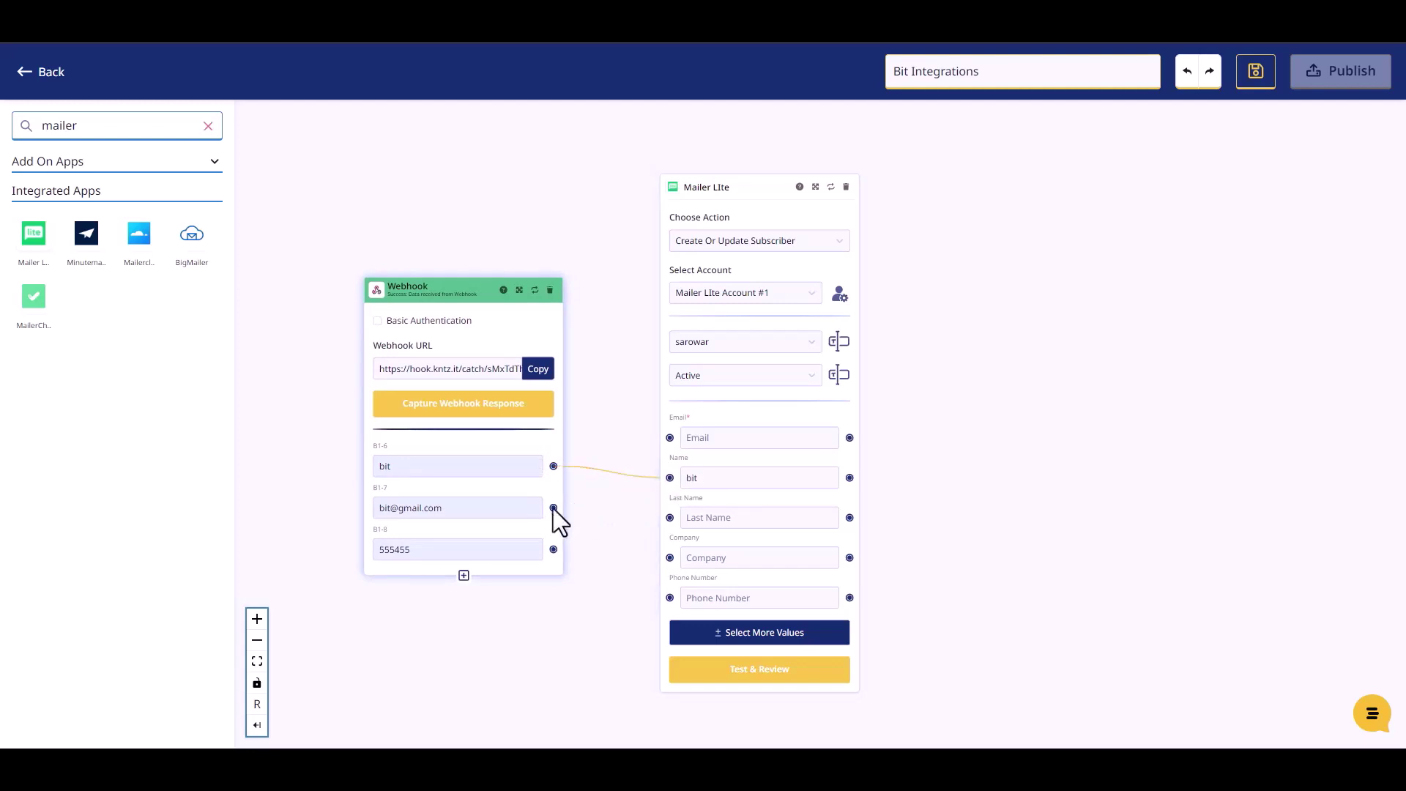
{"action": "left_click_drag", "start_coordinate": [553, 508], "coordinate": [668, 438]}
{"action": "left_click_drag", "start_coordinate": [554, 549], "coordinate": [667, 597]}
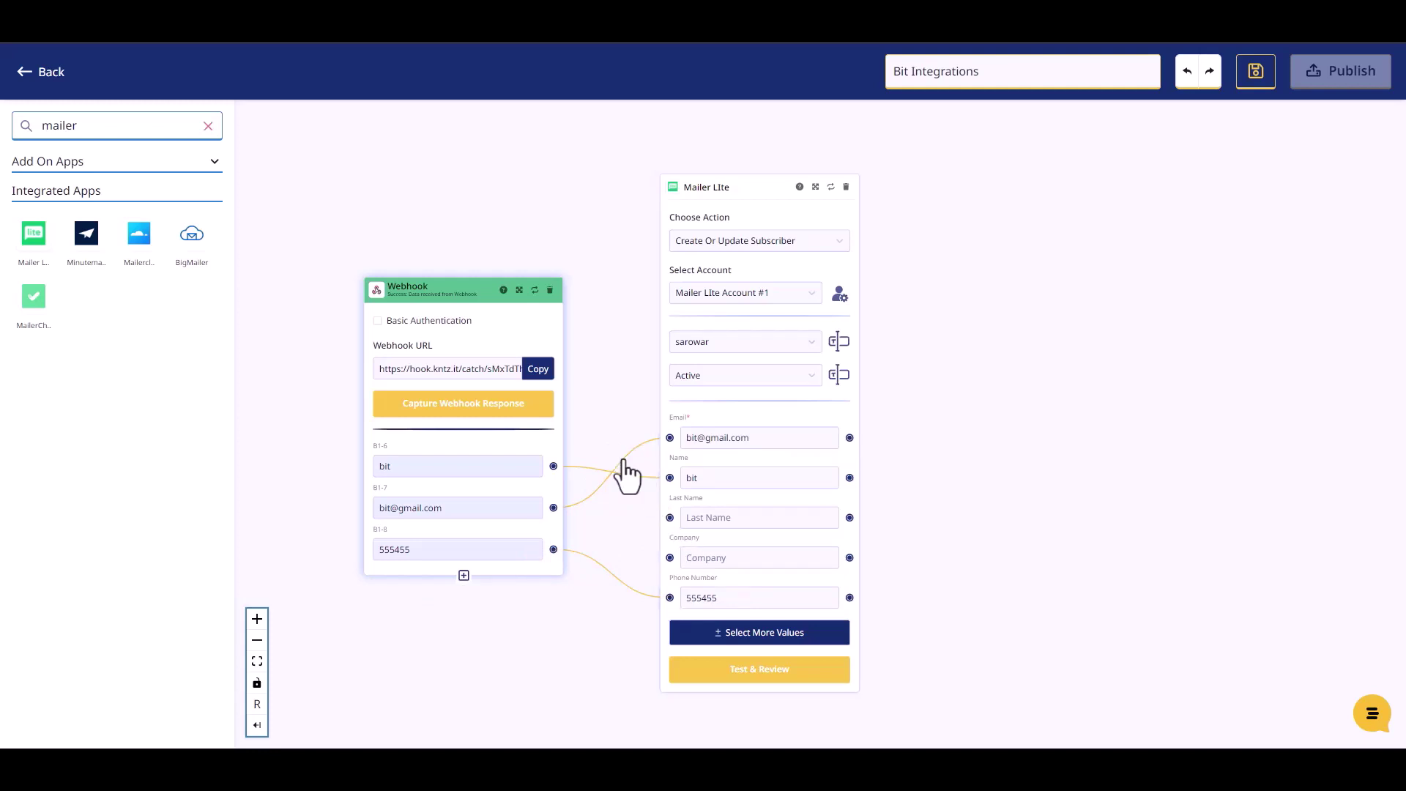
Run Test & Review on the flow and publish the Bit Integrations Konnectz
{"action": "left_click", "coordinate": [760, 677]}
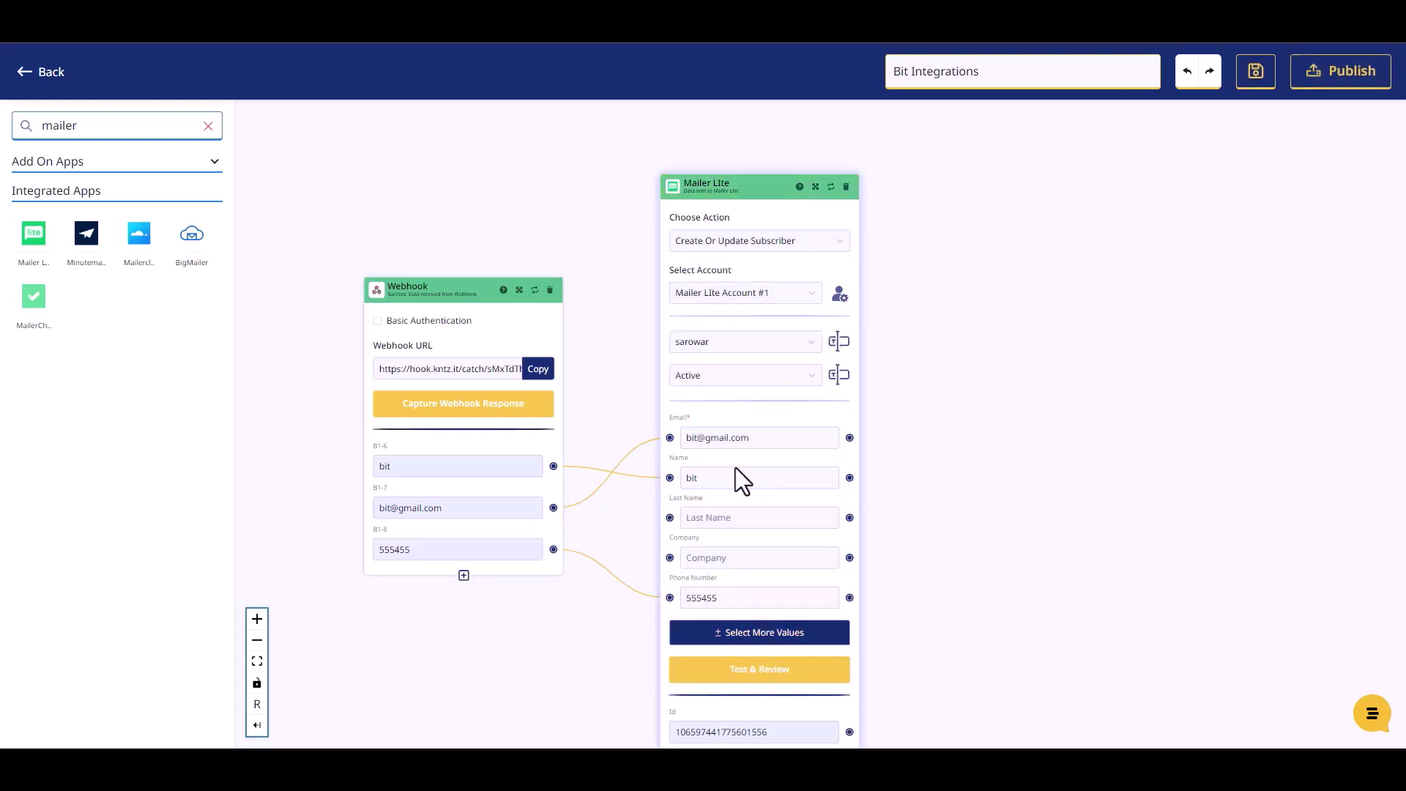
{"action": "scroll", "coordinate": [919, 502], "scroll_direction": "down", "scroll_amount": 2}
{"action": "scroll", "coordinate": [872, 674], "scroll_direction": "up", "scroll_amount": 2}
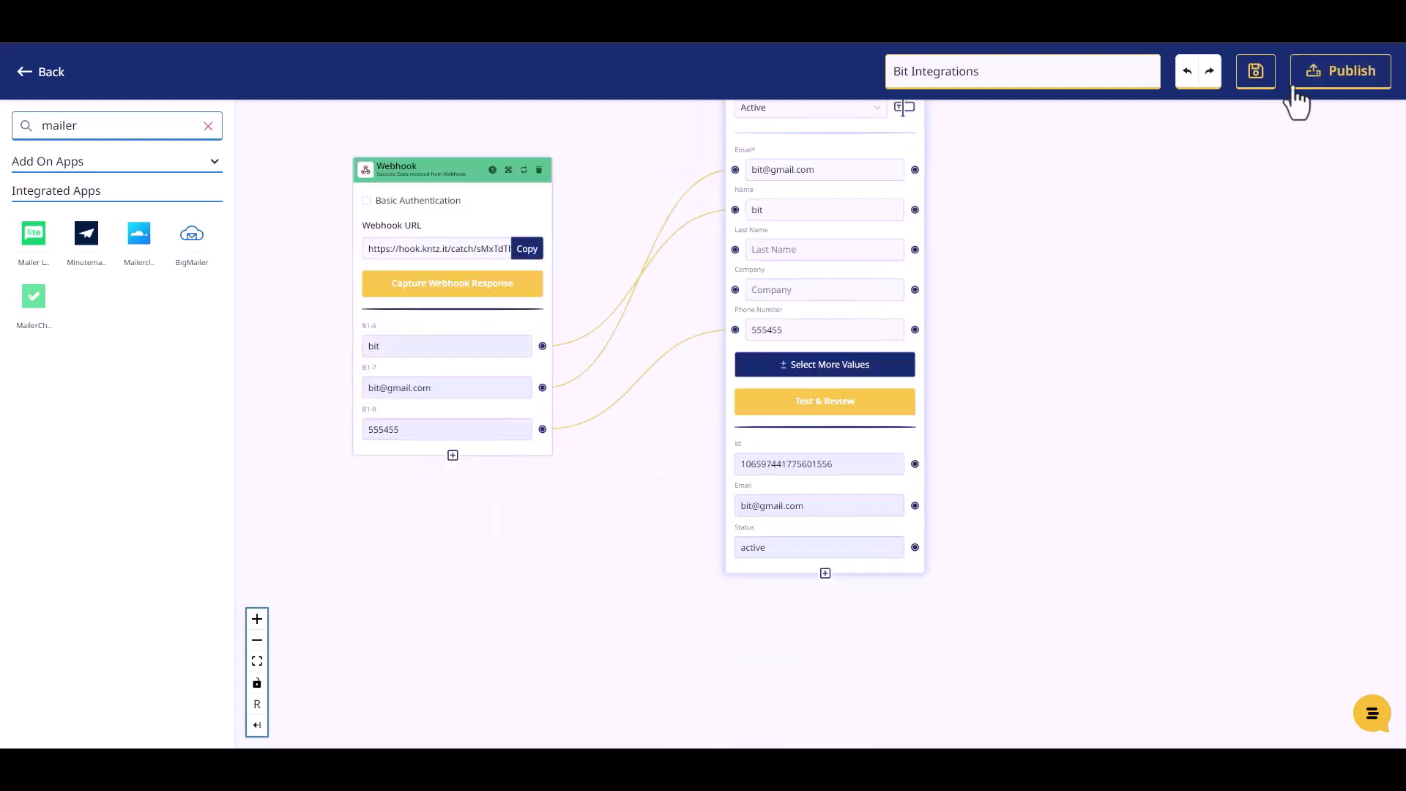
{"action": "left_click", "coordinate": [1317, 79]}
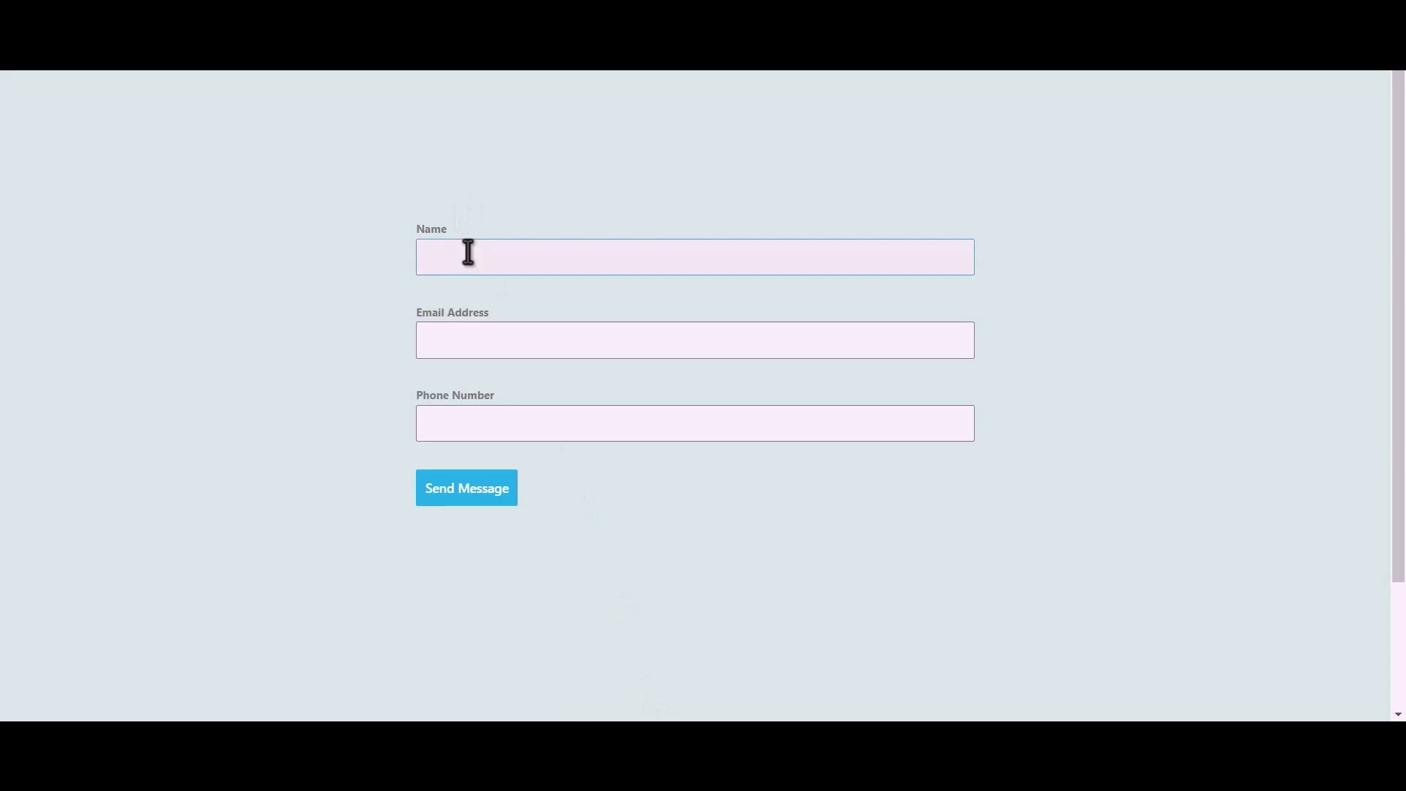
Submit the contact form with name 'Bit Integrations', a support e-mail and a phone number
{"action": "left_click", "coordinate": [472, 250]}
{"action": "type", "text": "Bit Integrations"}
{"action": "left_click", "coordinate": [601, 343]}
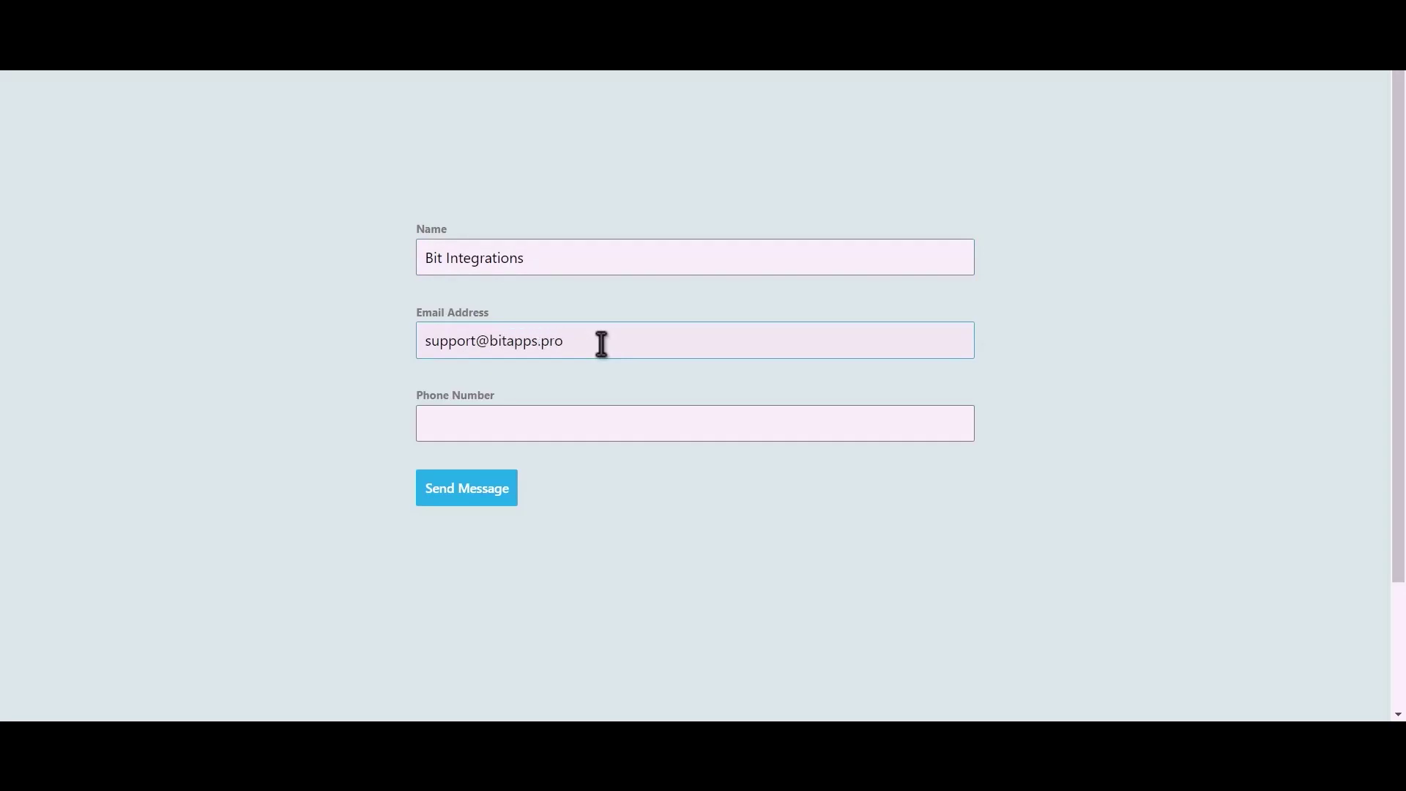
{"action": "left_click", "coordinate": [606, 418]}
{"action": "type", "text": "44"}
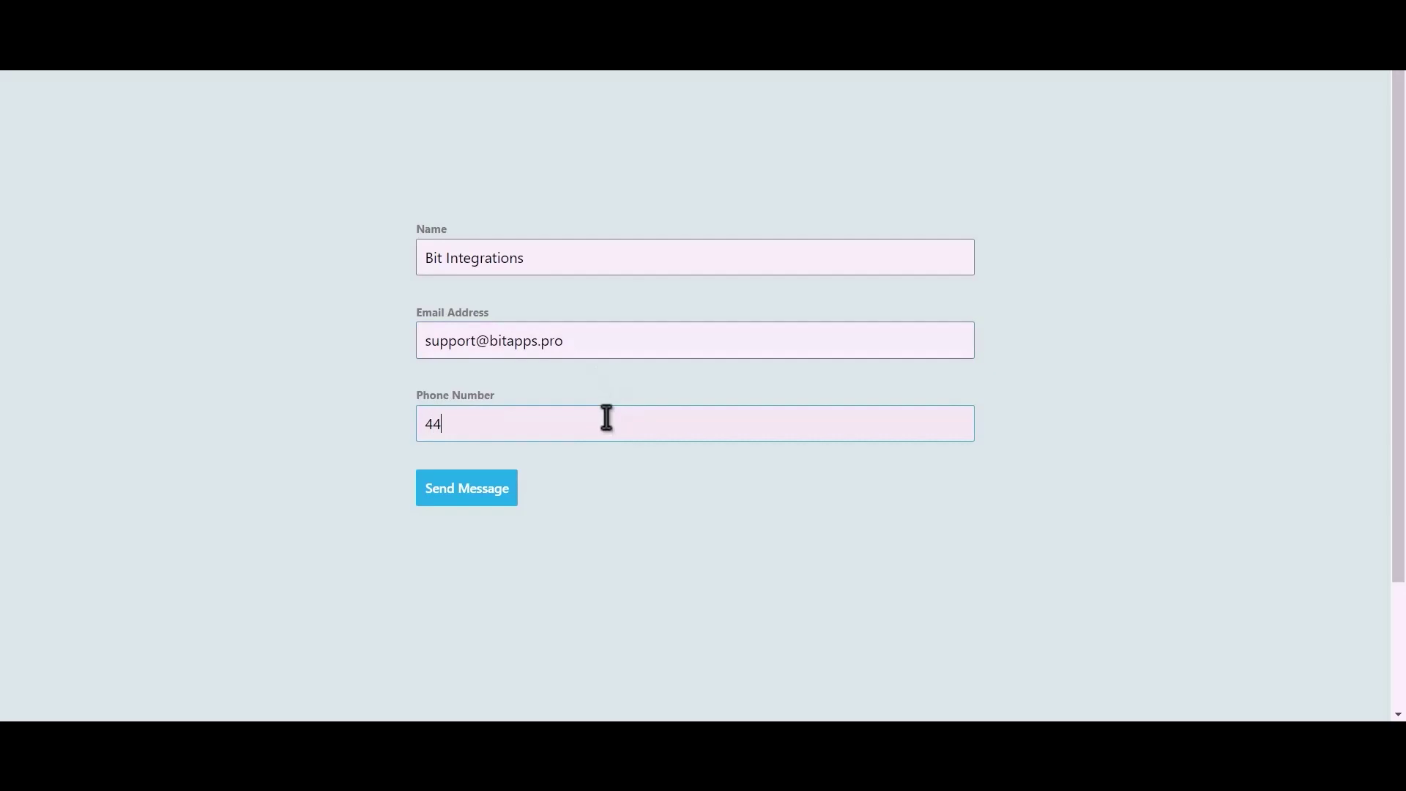
{"action": "type", "text": "4555666"}
{"action": "left_click", "coordinate": [463, 498]}
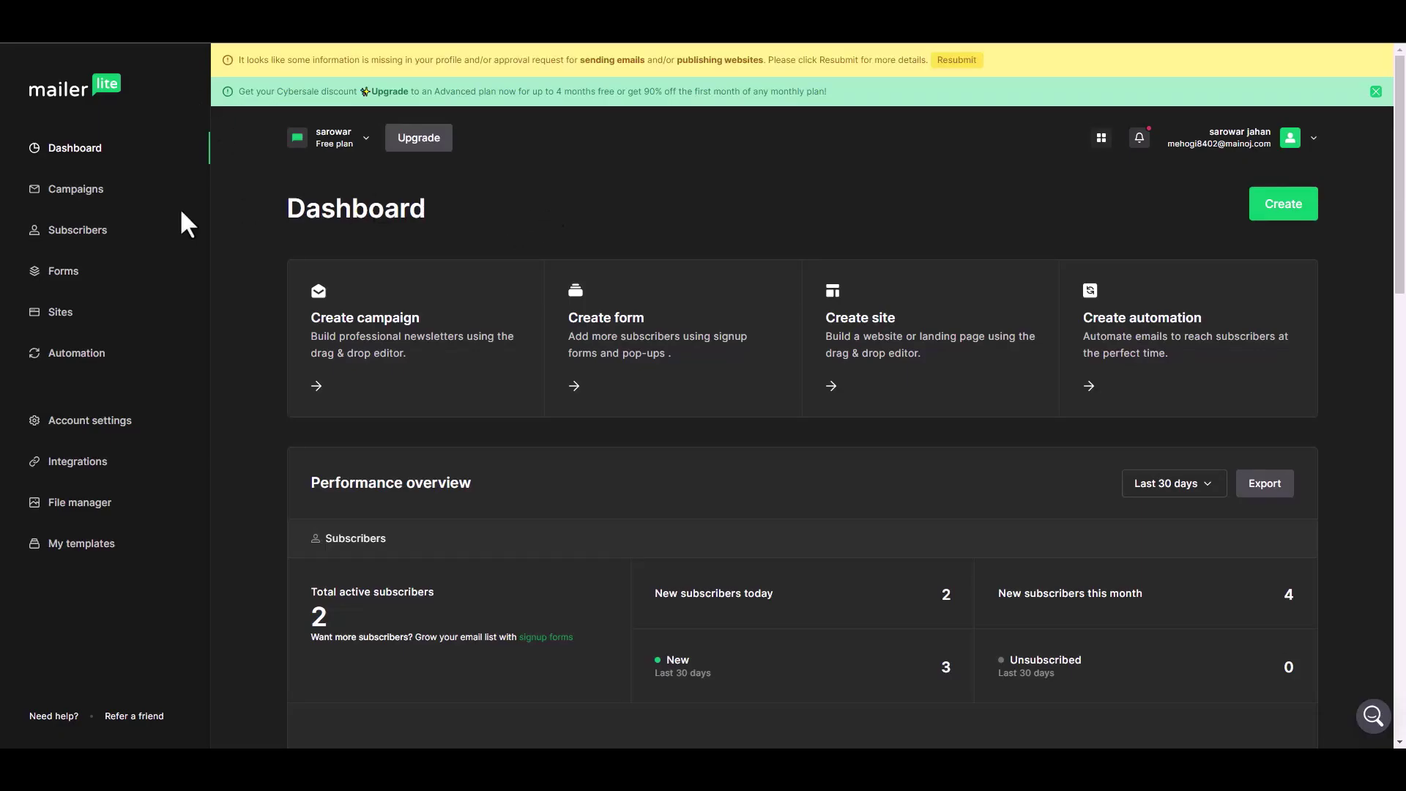
Open MailerLite's Subscribers list and view the newest subscriber's profile
{"action": "left_click", "coordinate": [88, 230]}
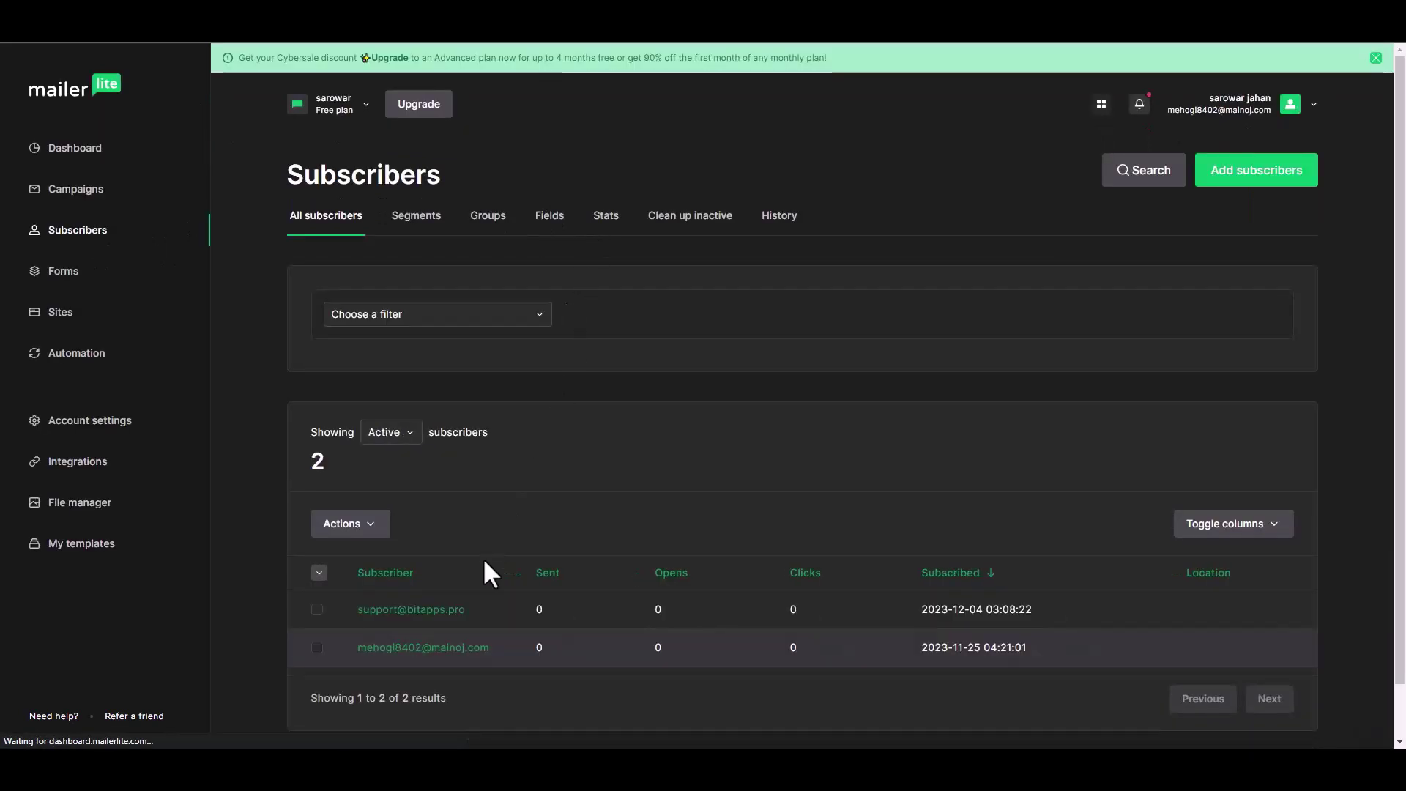
{"action": "scroll", "coordinate": [517, 564], "scroll_direction": "down", "scroll_amount": 1}
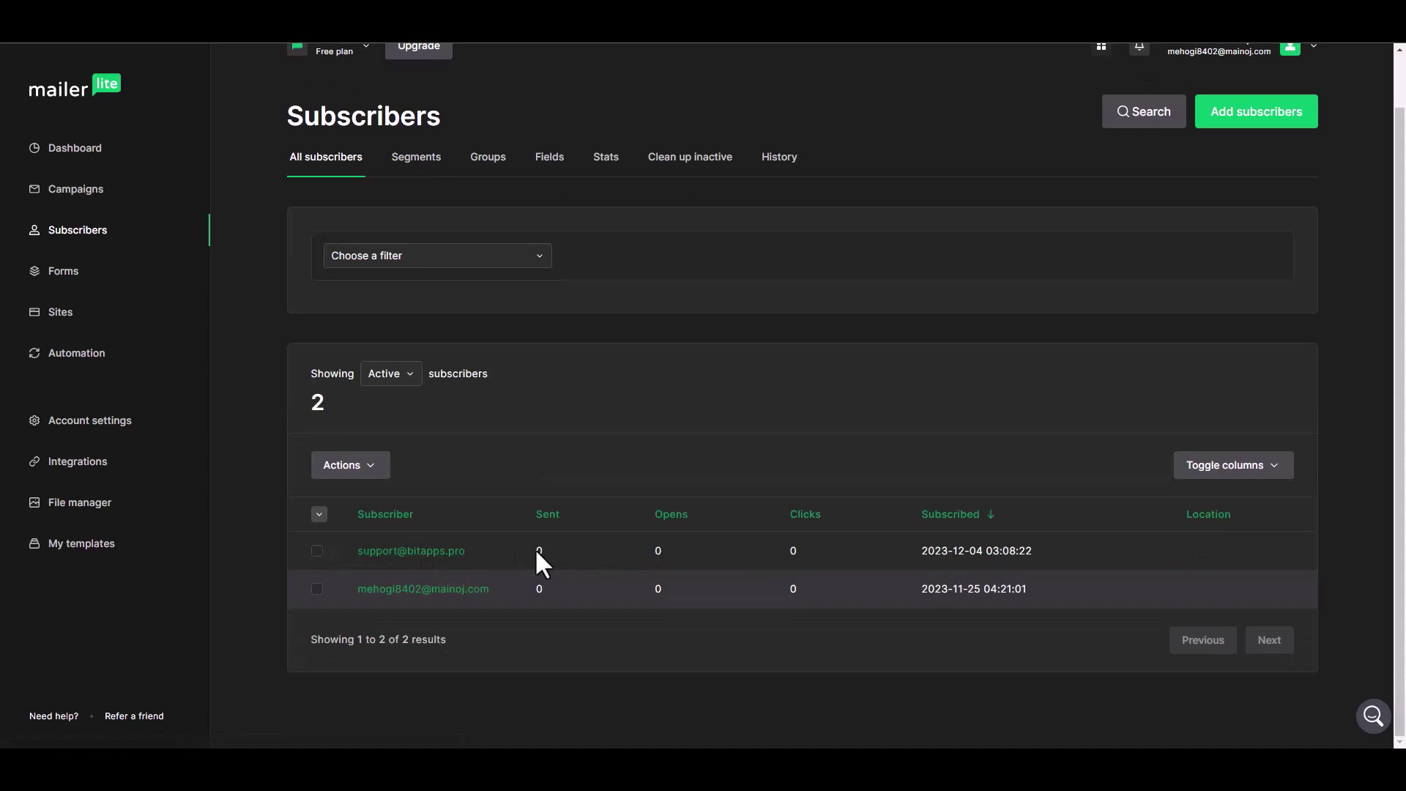
{"action": "left_click", "coordinate": [445, 553]}
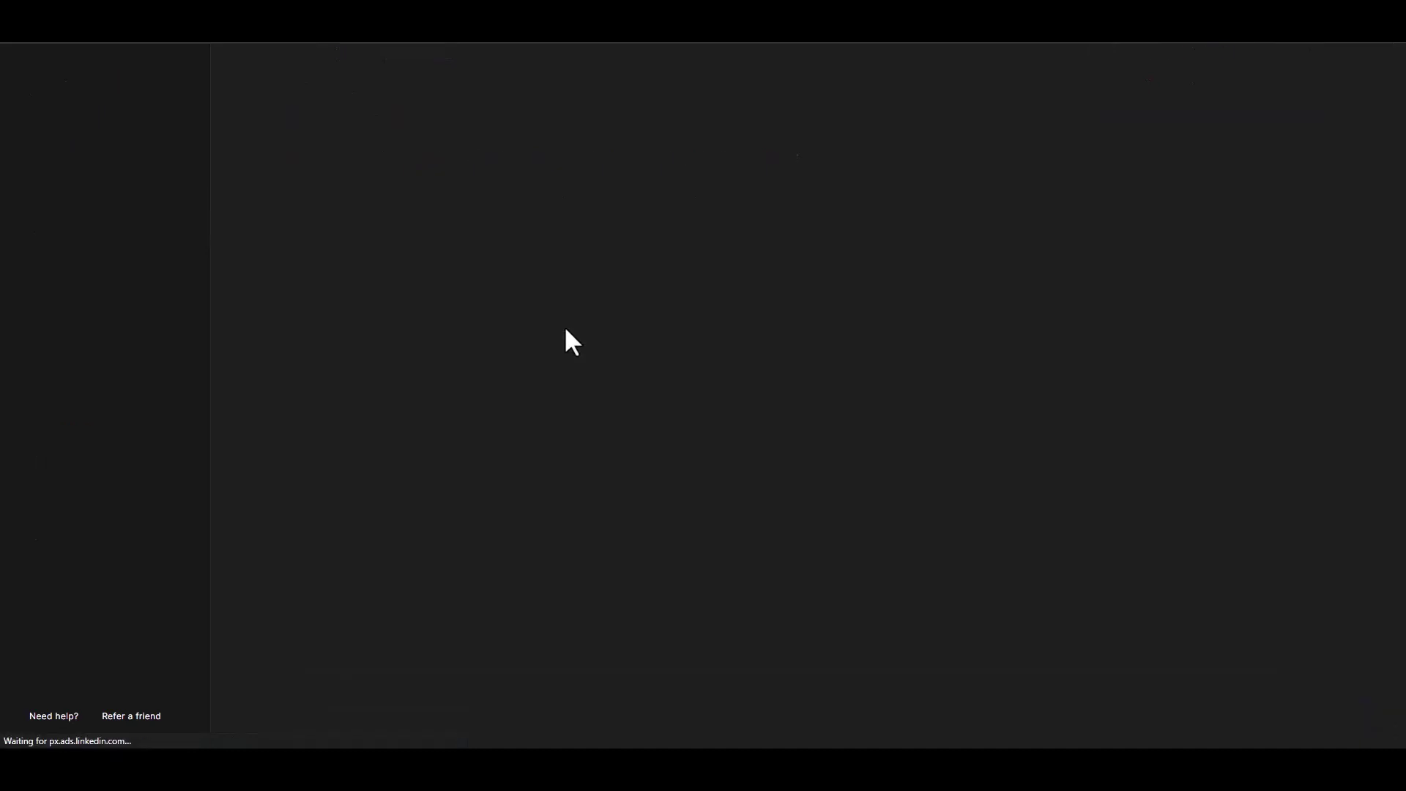